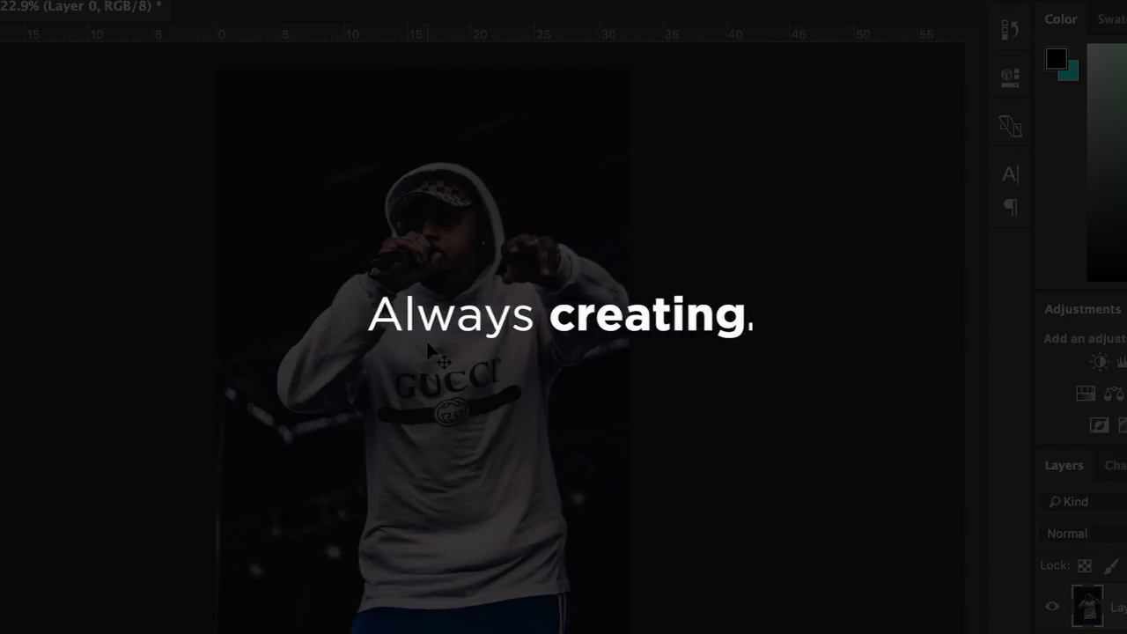
key("super+j")
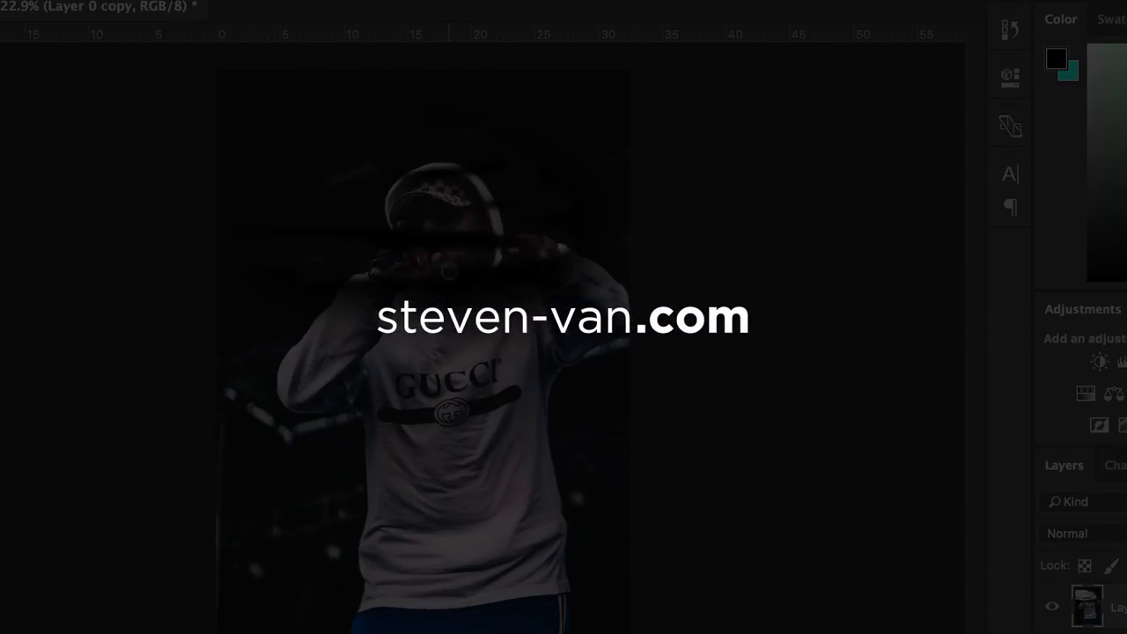
left_click(2, 66)
left_click(44, 132)
left_click(368, 480)
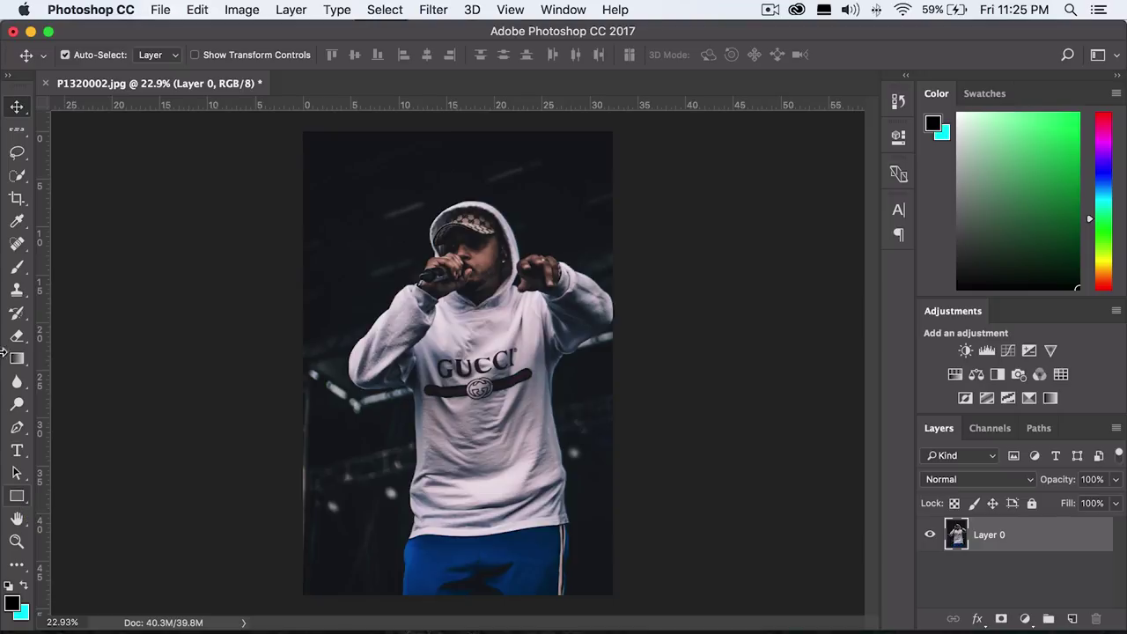
- Duplicate Layer 0
left_click(16, 107)
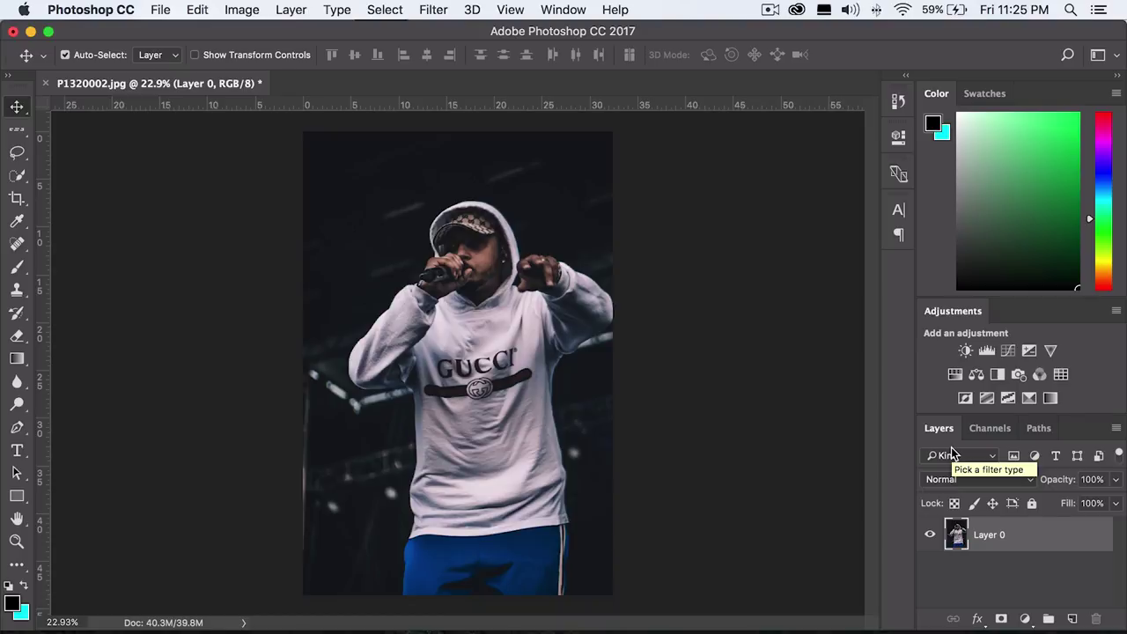
key("super+j")
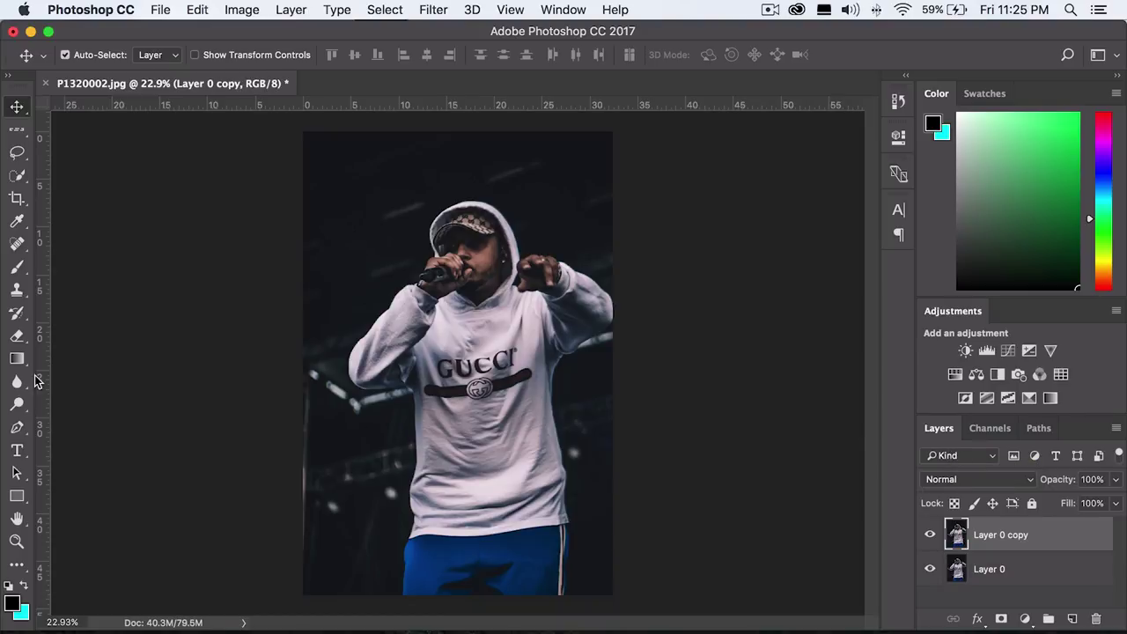
- Try painting black over the performer's head on Layer 0 copy and erasing the paint to bring back the original underneath
left_click(17, 267)
mouse_move(537, 225)
left_mouse_down()
mouse_move(419, 244)
mouse_move(251, 206)
left_mouse_up()
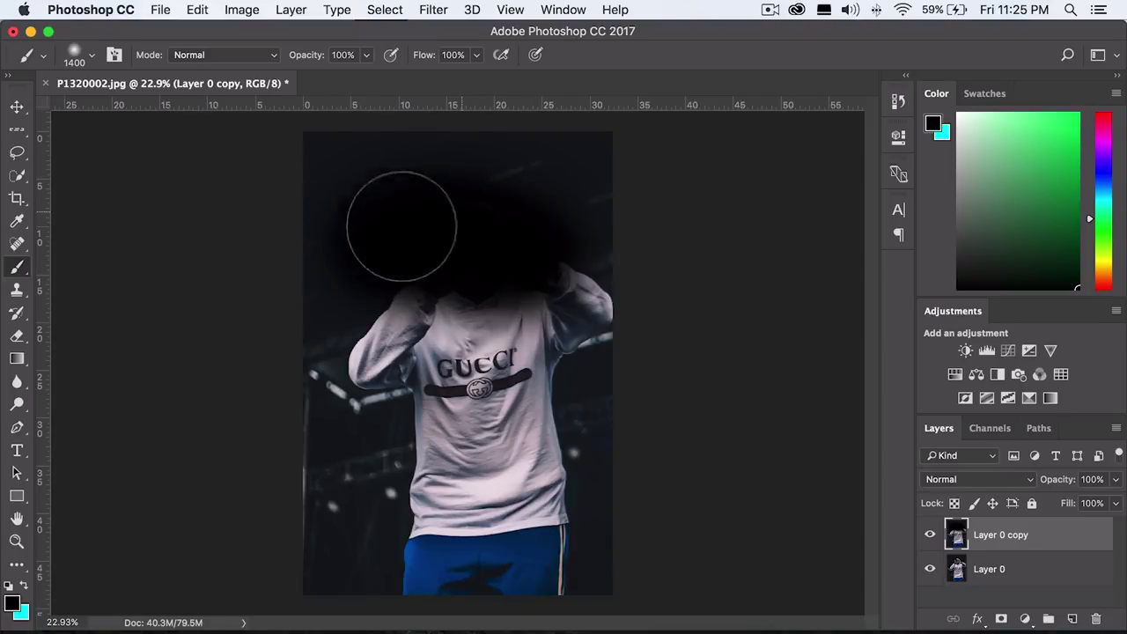
left_click(20, 338)
mouse_move(500, 231)
left_mouse_down()
mouse_move(344, 213)
mouse_move(374, 206)
mouse_move(269, 173)
mouse_move(343, 243)
mouse_move(278, 267)
mouse_move(478, 282)
left_mouse_up()
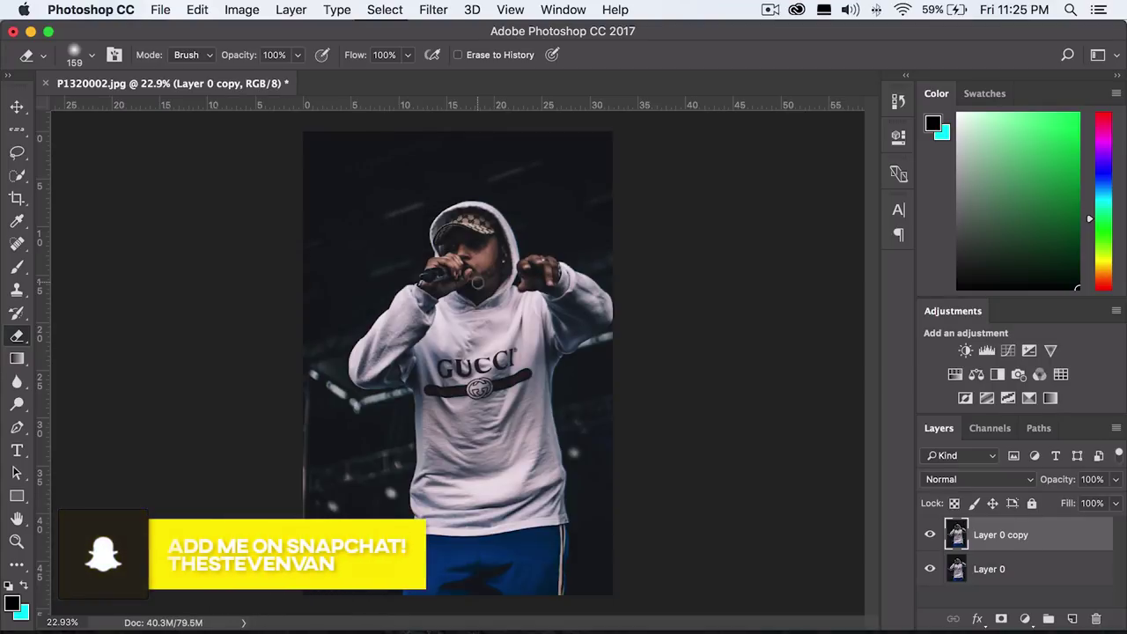
- Select a single pixel column on Layer 0 copy along the performer's side, just beside the hoodie's printed stripe
left_click(17, 106)
left_click(17, 128)
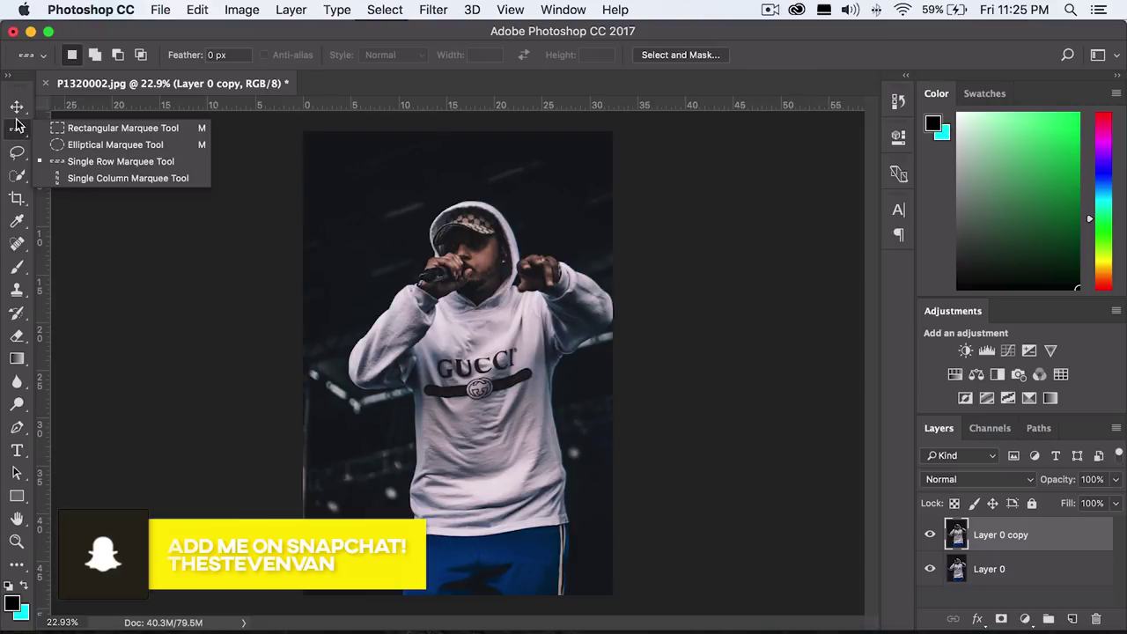
left_click(93, 176)
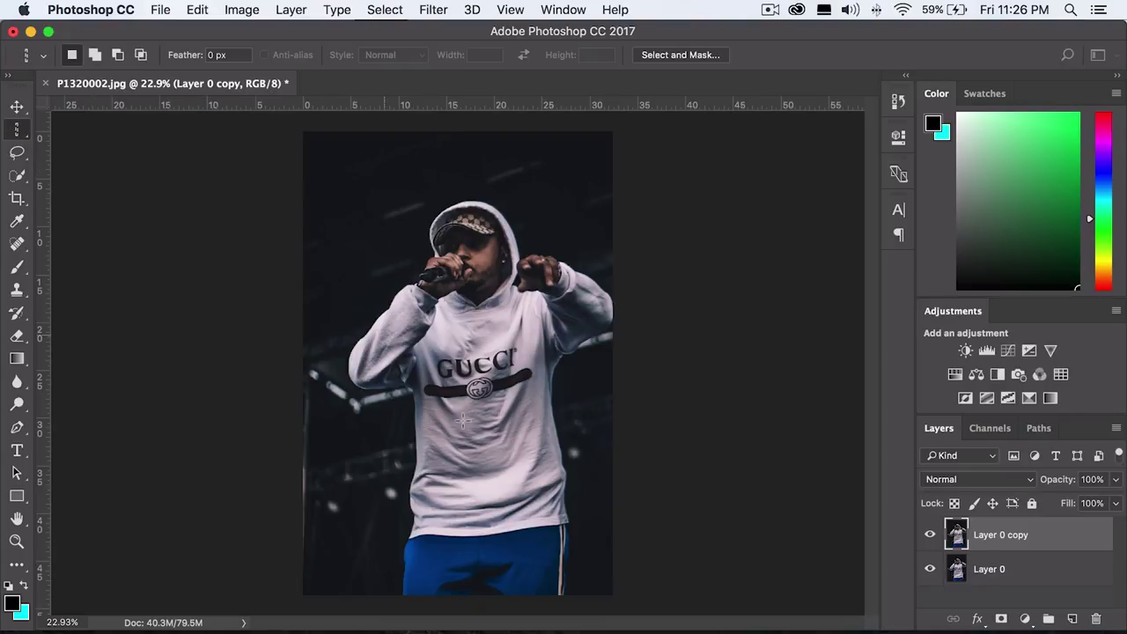
left_click_drag(467, 427, 416, 436)
- Stretch the selected pixel column leftward past the canvas edge, try a rightward stretch and undo it, and apply the transform
key("super+t")
left_click_drag(406, 384, 268, 382)
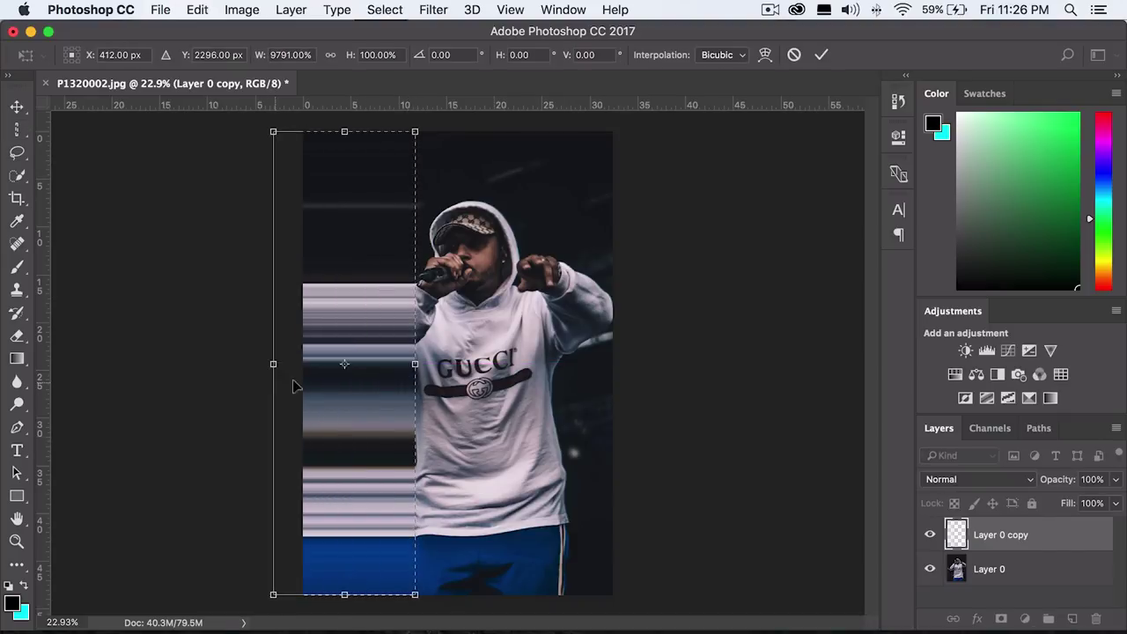
left_click_drag(415, 360, 695, 360)
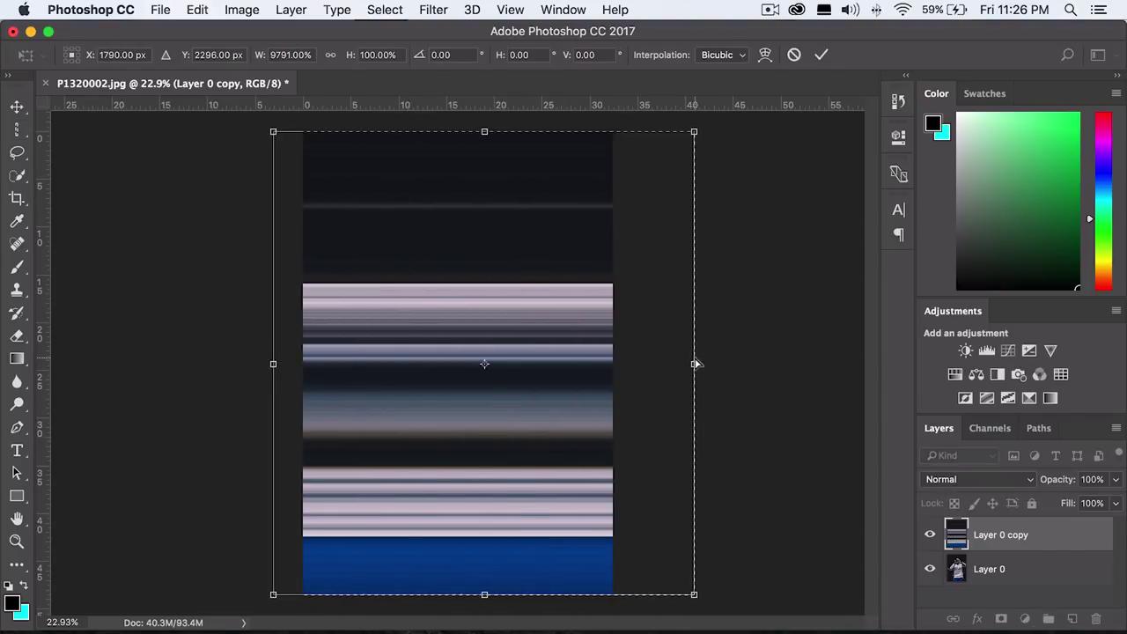
key("super+z")
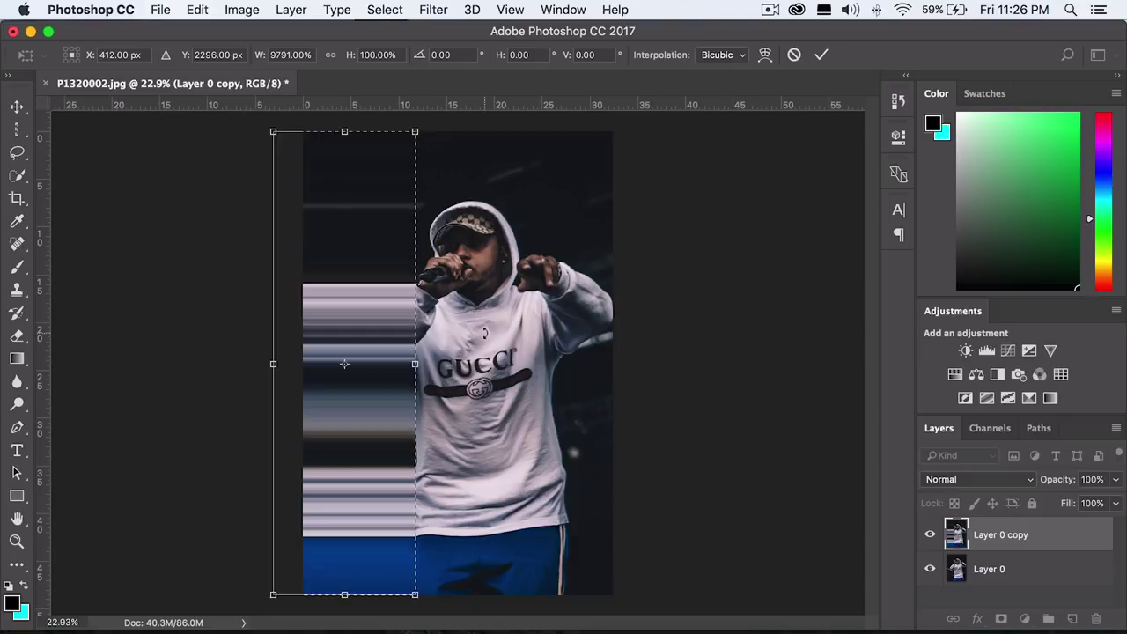
left_click(820, 55)
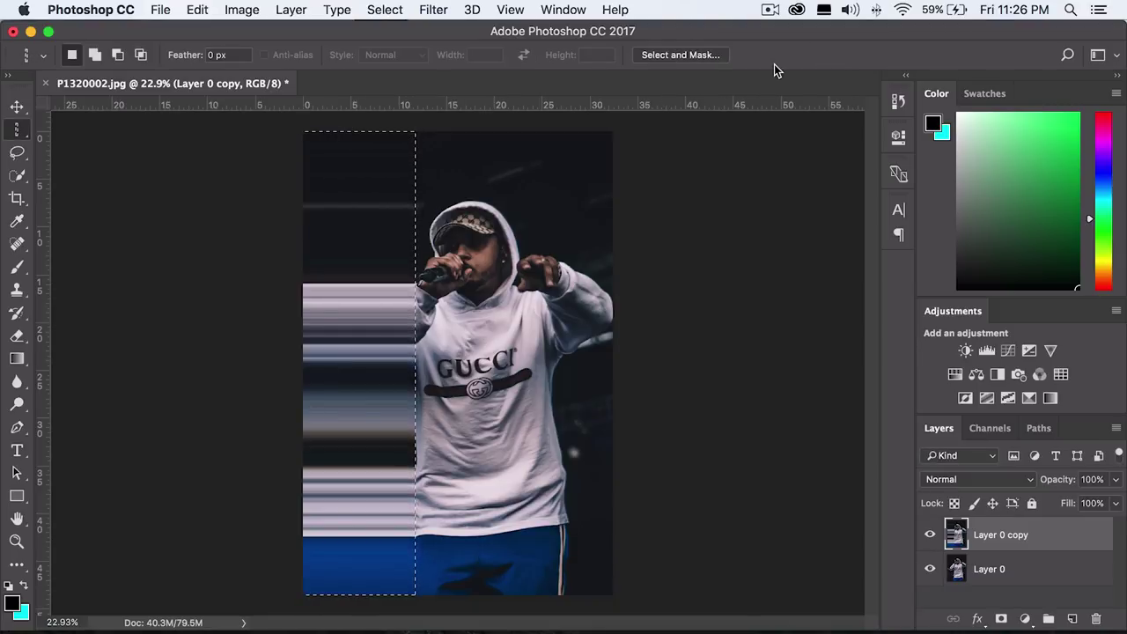
- Set a soft eraser to 236 px and try erasing the streaks along the sleeve on Layer 0 copy
scroll(420, 259, "up", 4)
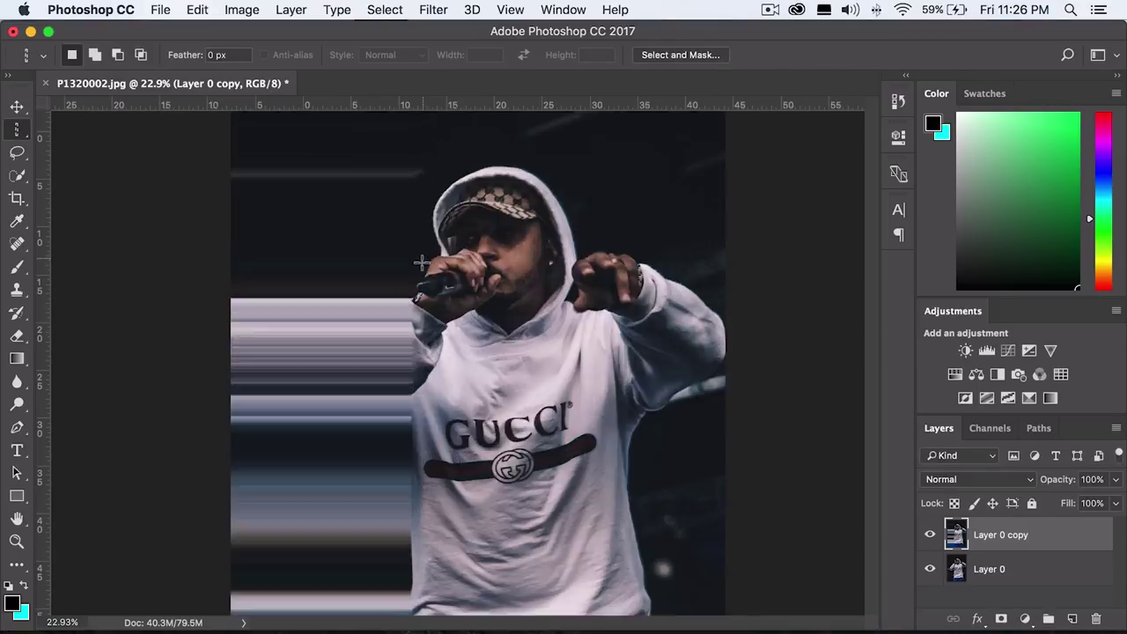
scroll(402, 317, "down", 6)
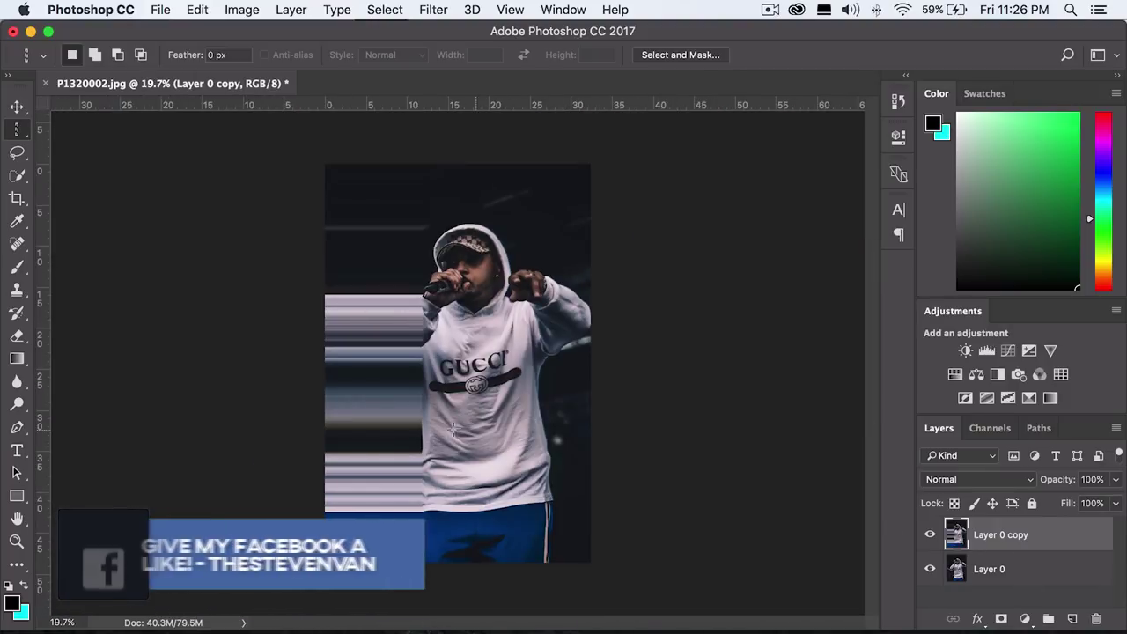
scroll(425, 508, "up", 6)
scroll(410, 372, "up", 8)
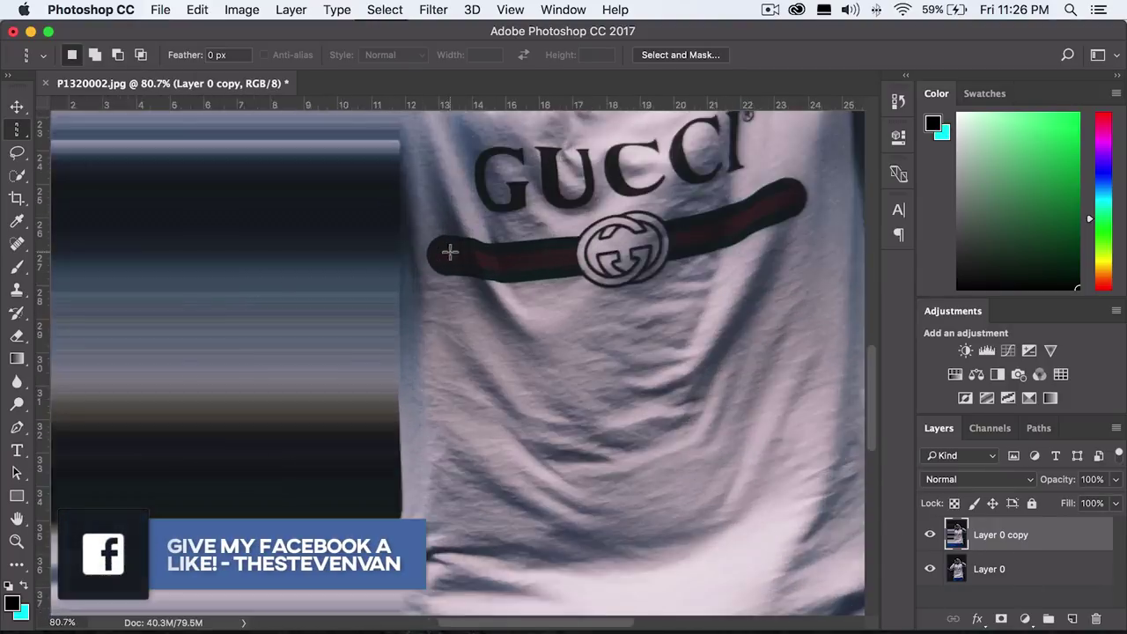
scroll(363, 284, "down", 3)
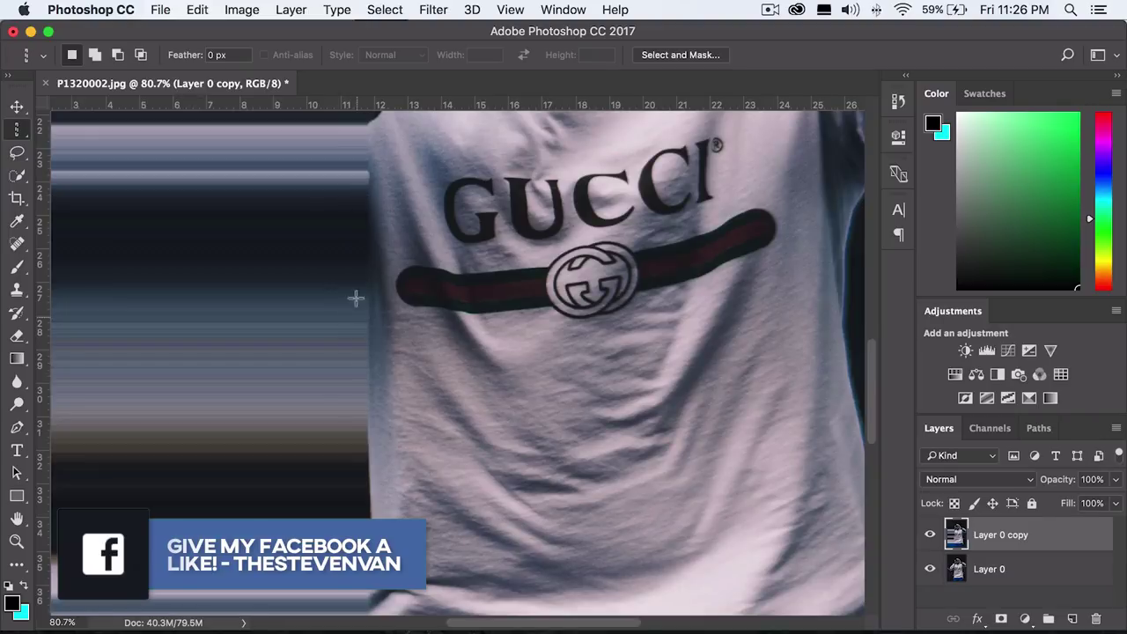
scroll(355, 299, "up", 3)
scroll(264, 264, "up", 5)
scroll(255, 293, "down", 2)
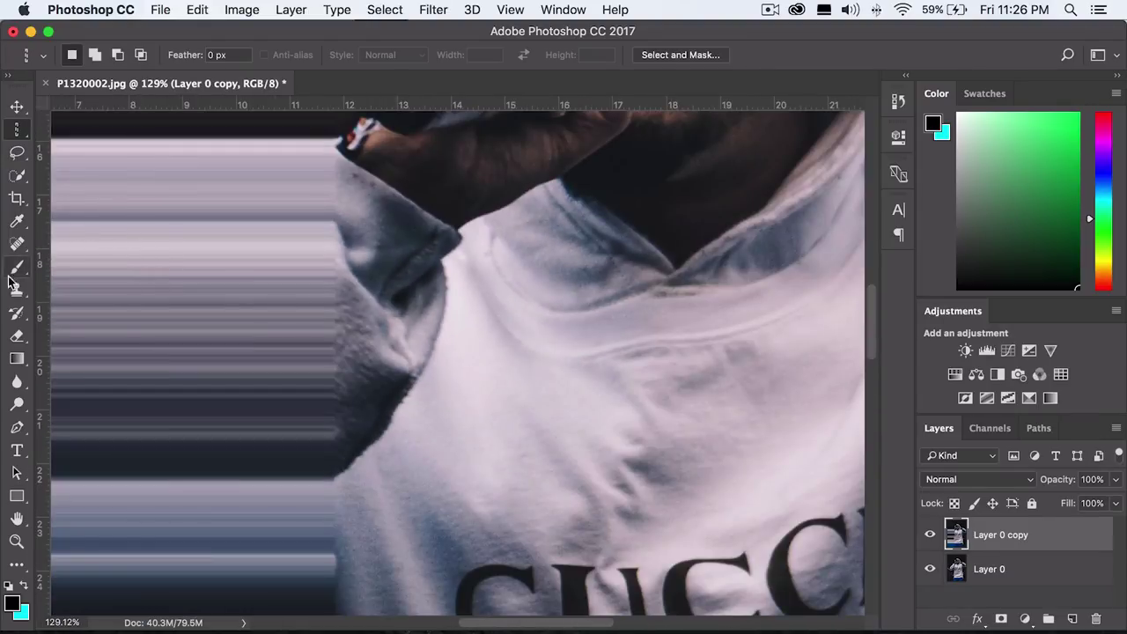
left_click(18, 337)
left_click(91, 56)
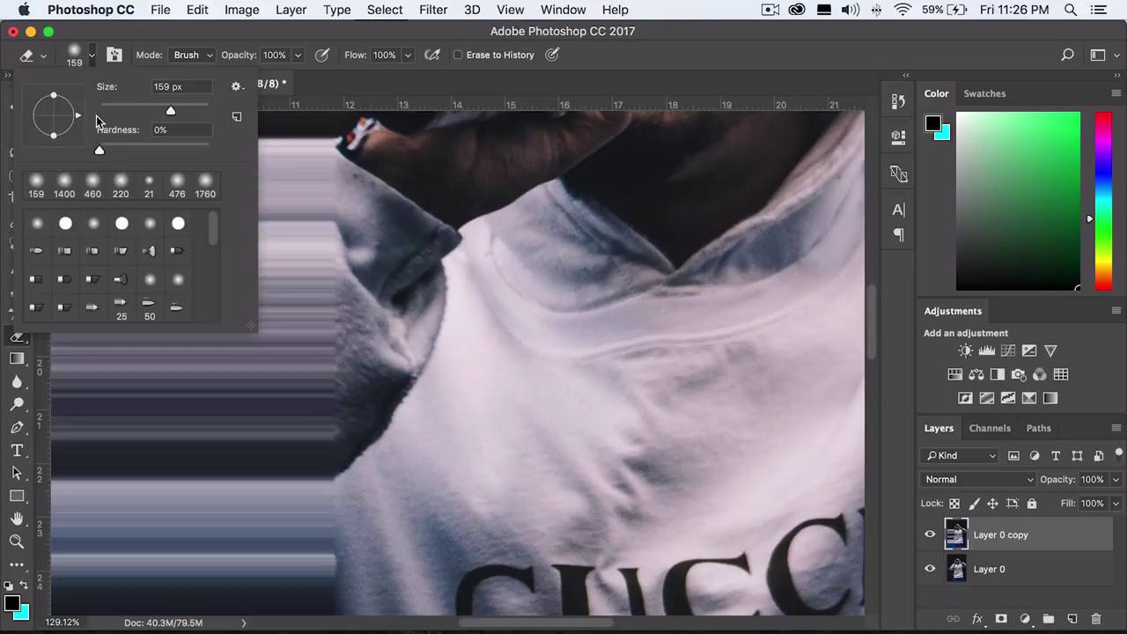
left_click_drag(189, 115, 200, 115)
mouse_move(370, 254)
left_mouse_down()
mouse_move(332, 358)
mouse_move(240, 312)
mouse_move(344, 390)
mouse_move(333, 373)
left_mouse_up()
- Undo the erasing and the pixel stretch back to the single-column selection
scroll(333, 373, "down", 10)
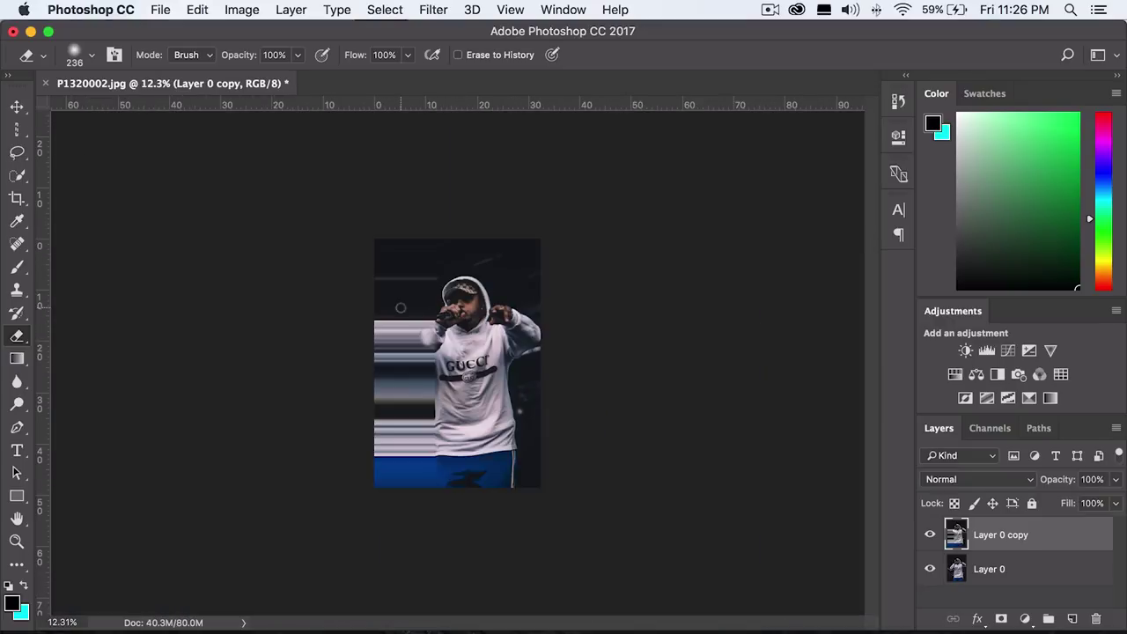
scroll(436, 467, "up", 6)
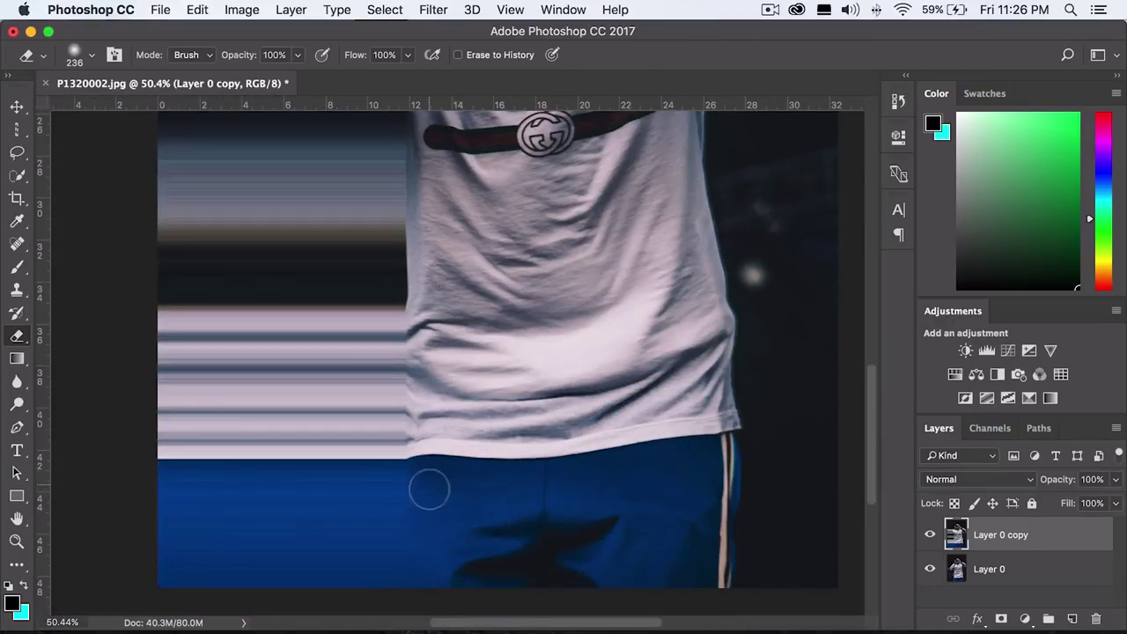
key("super+z")
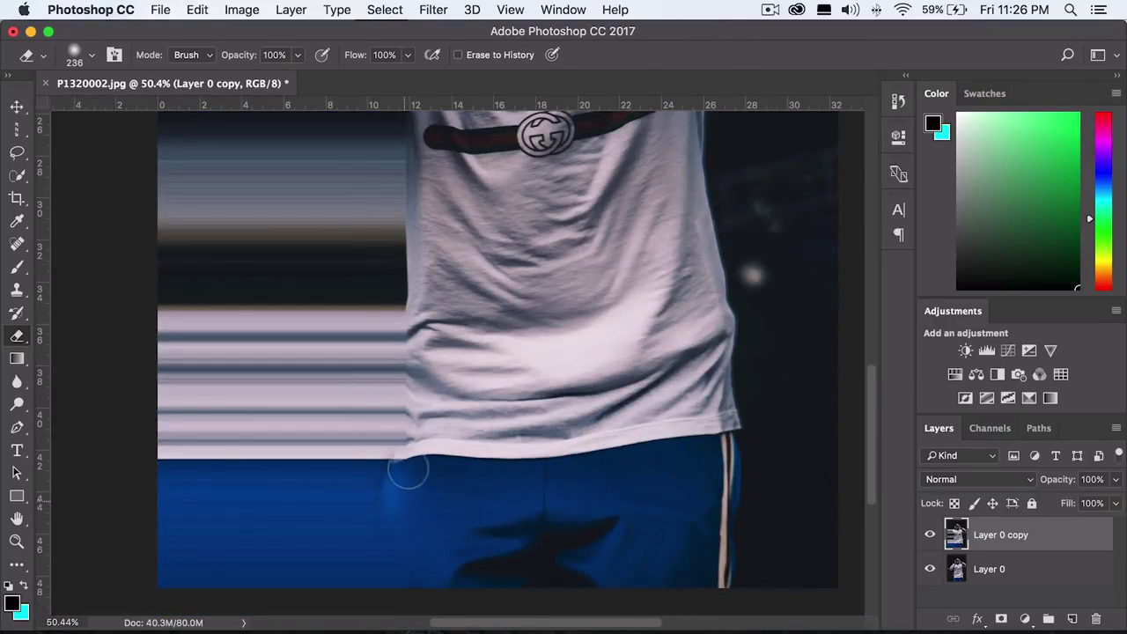
scroll(407, 504, "down", 2)
scroll(407, 504, "down", 2)
key("super+alt+z")
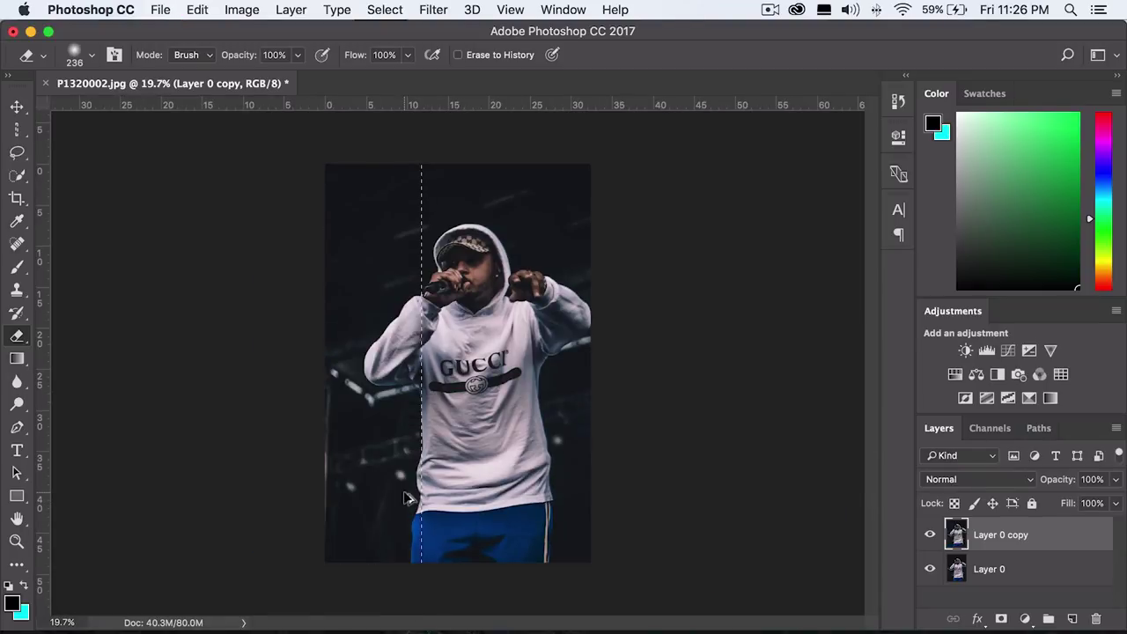
- Stretch the selected pixel column to the canvas's left edge, apply the transform and deselect
key("super+t")
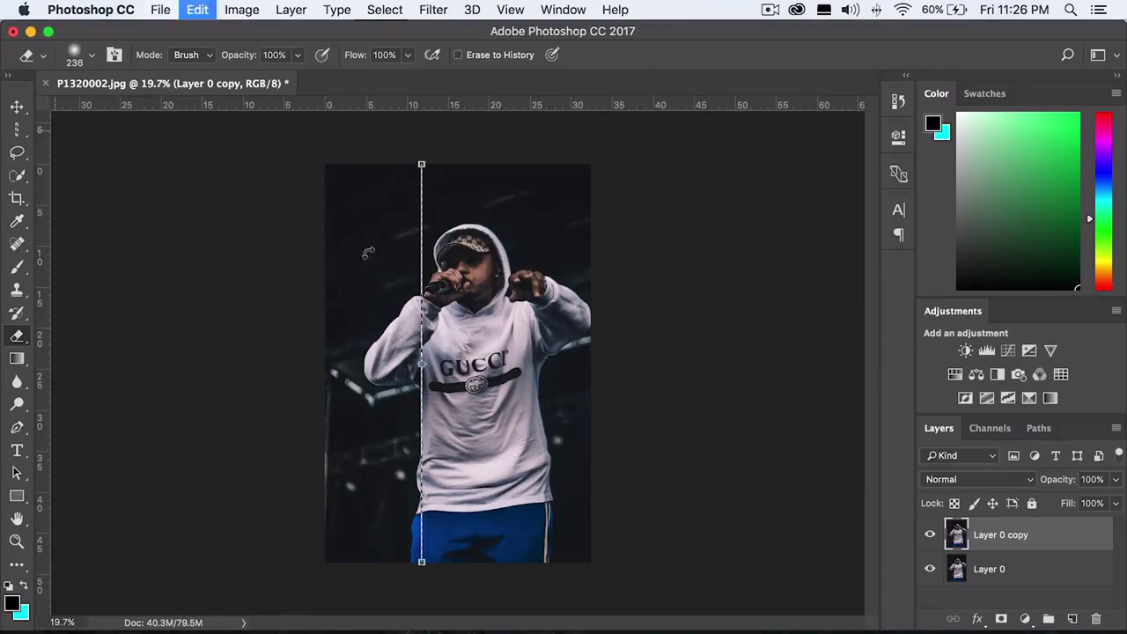
left_click_drag(410, 374, 323, 367)
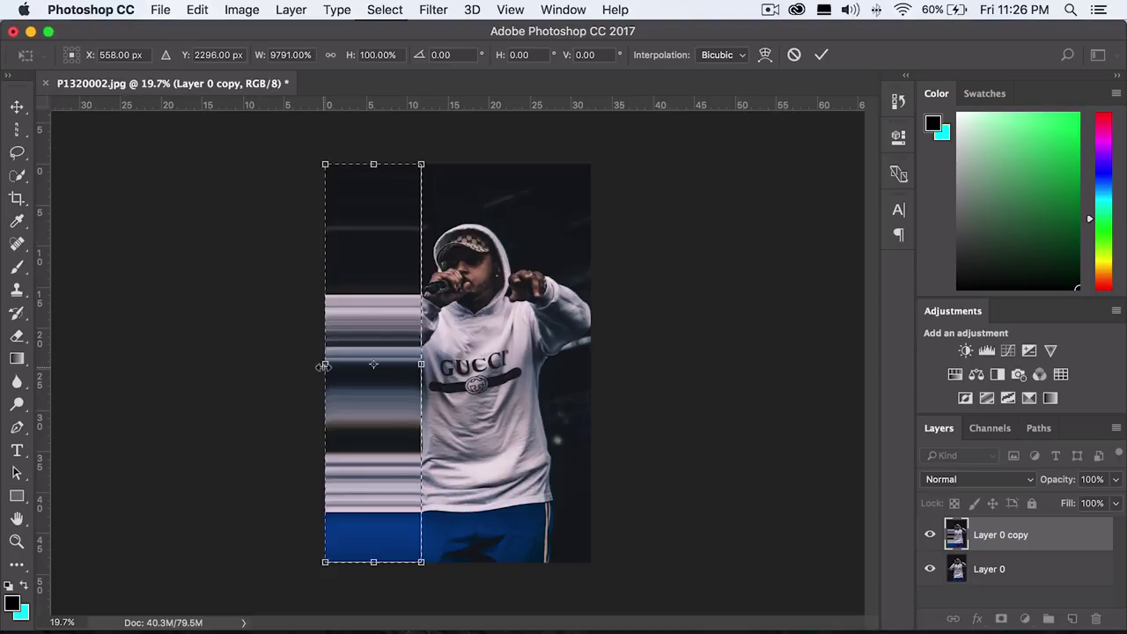
key("Return")
key("super+d")
- Toggle the visibility of Layer 0 copy to compare it with the original, and leave it hidden to expose the full arm
key("e")
scroll(428, 335, "up", 4)
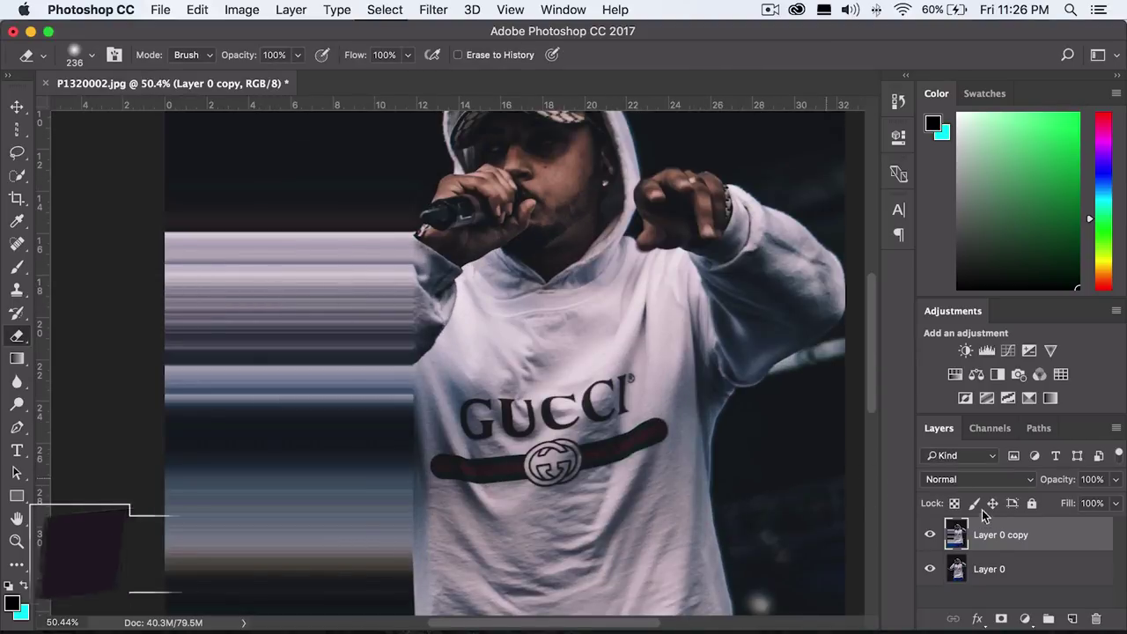
left_click(930, 535)
scroll(397, 445, "down", 2)
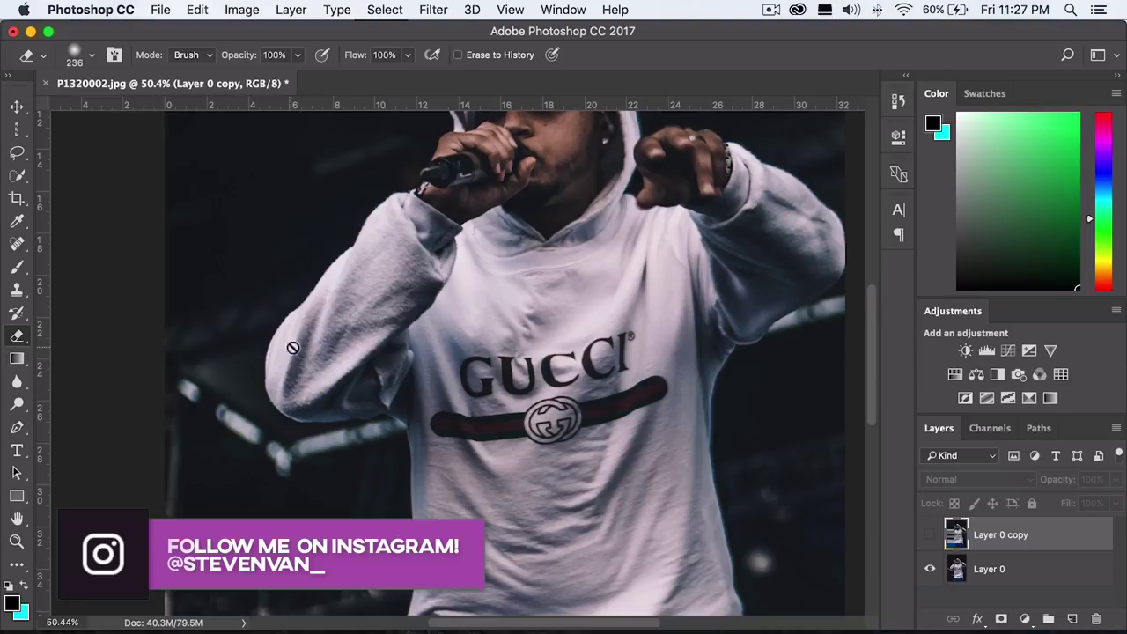
left_click(930, 535)
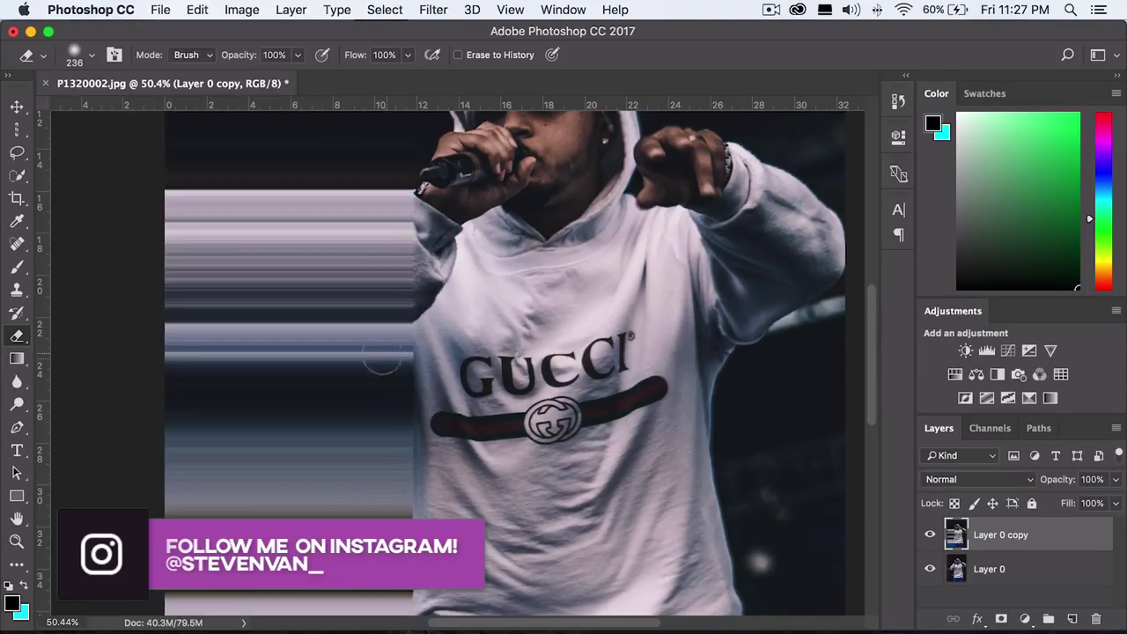
scroll(291, 260, "up", 5)
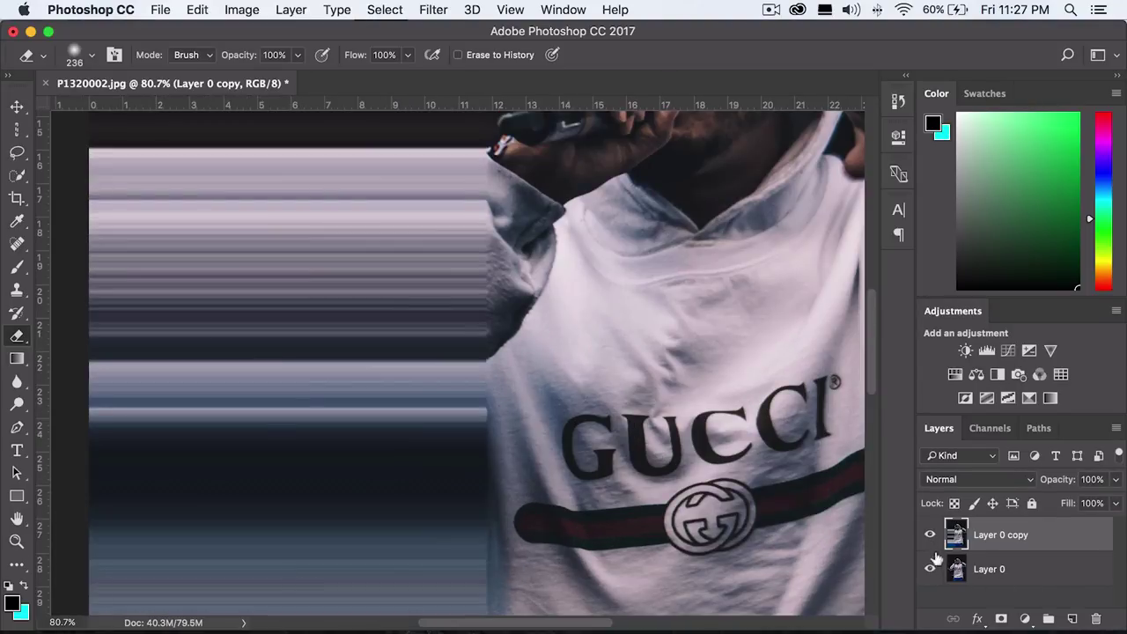
left_click(930, 534)
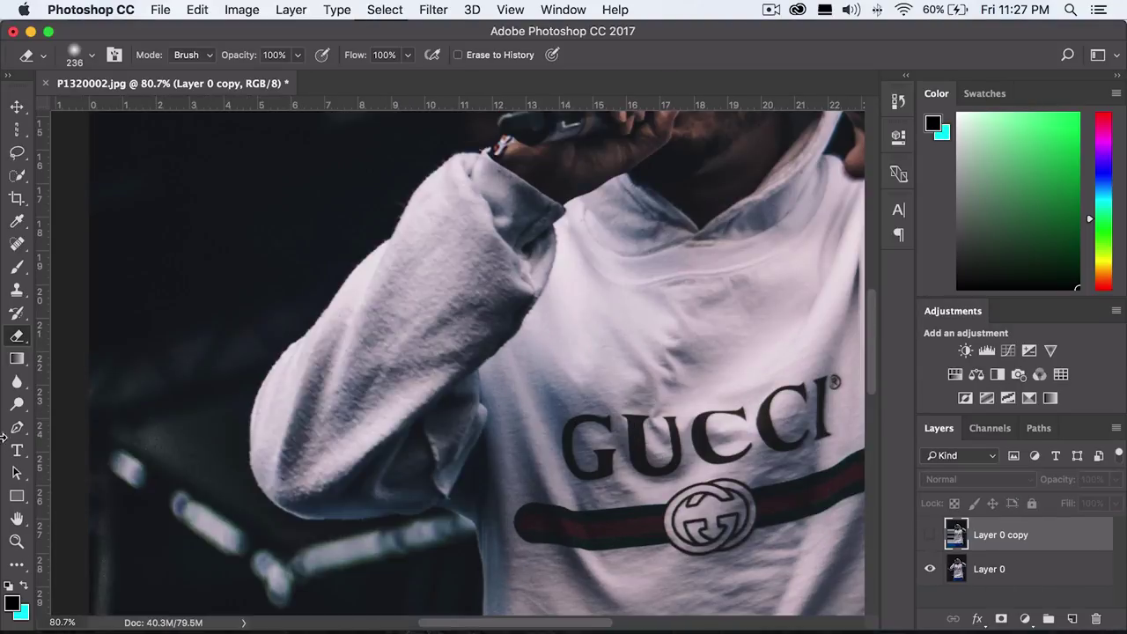
- Start a Pen path at the performer's sleeve cuff and trace the outer edge of the forearm down toward the elbow
left_click(15, 431)
scroll(294, 221, "up", 5)
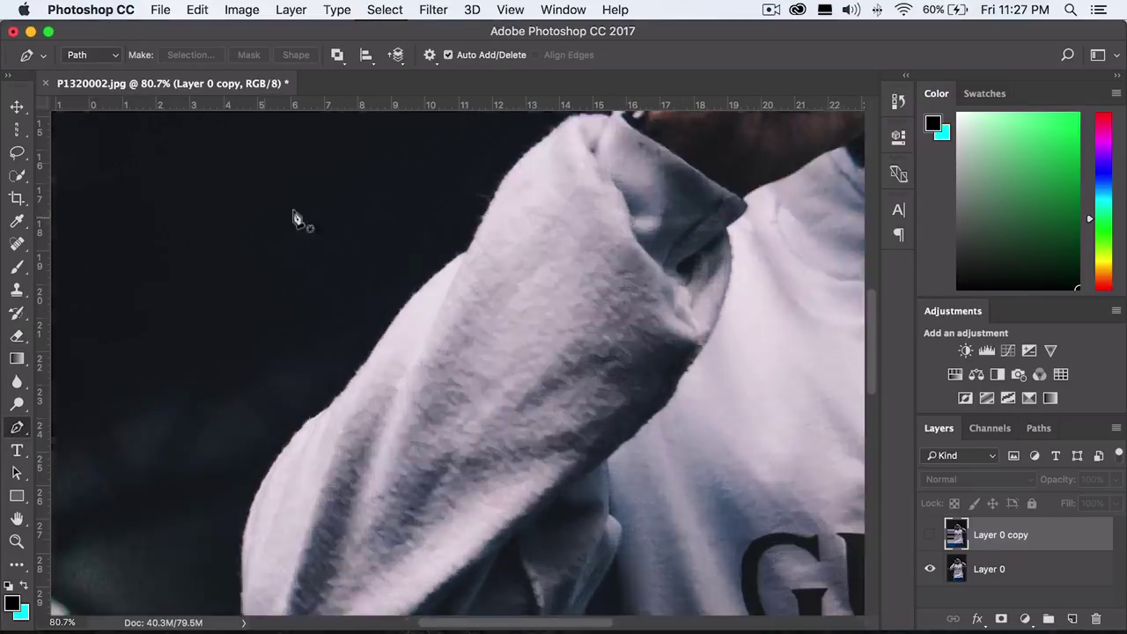
scroll(541, 252, "down", 8)
scroll(420, 319, "up", 2)
scroll(420, 319, "up", 5)
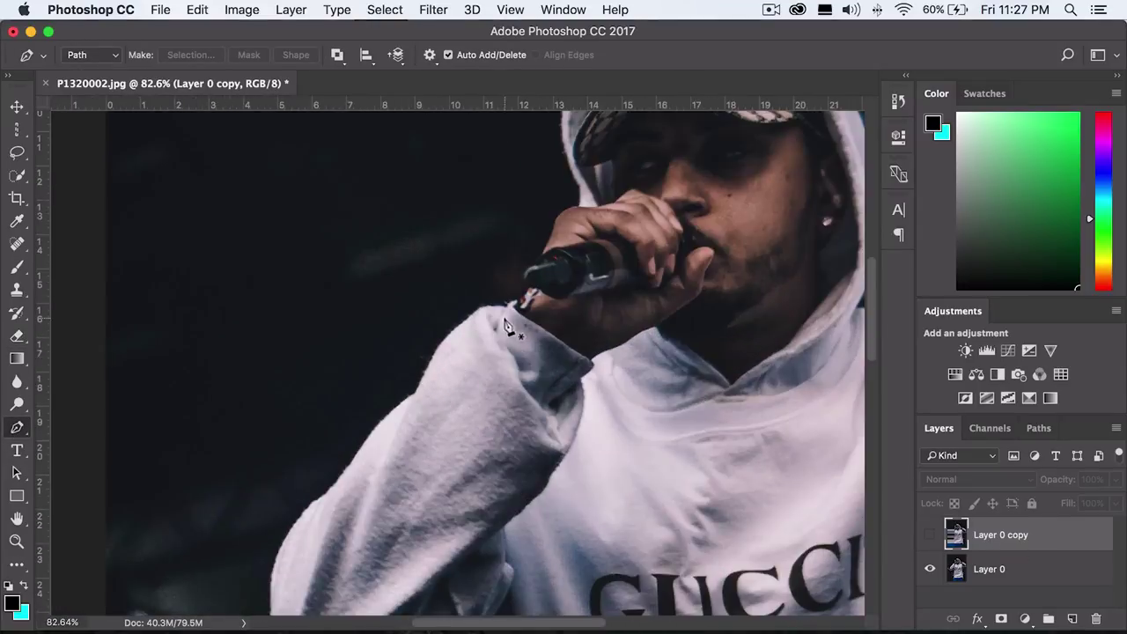
left_click(501, 301)
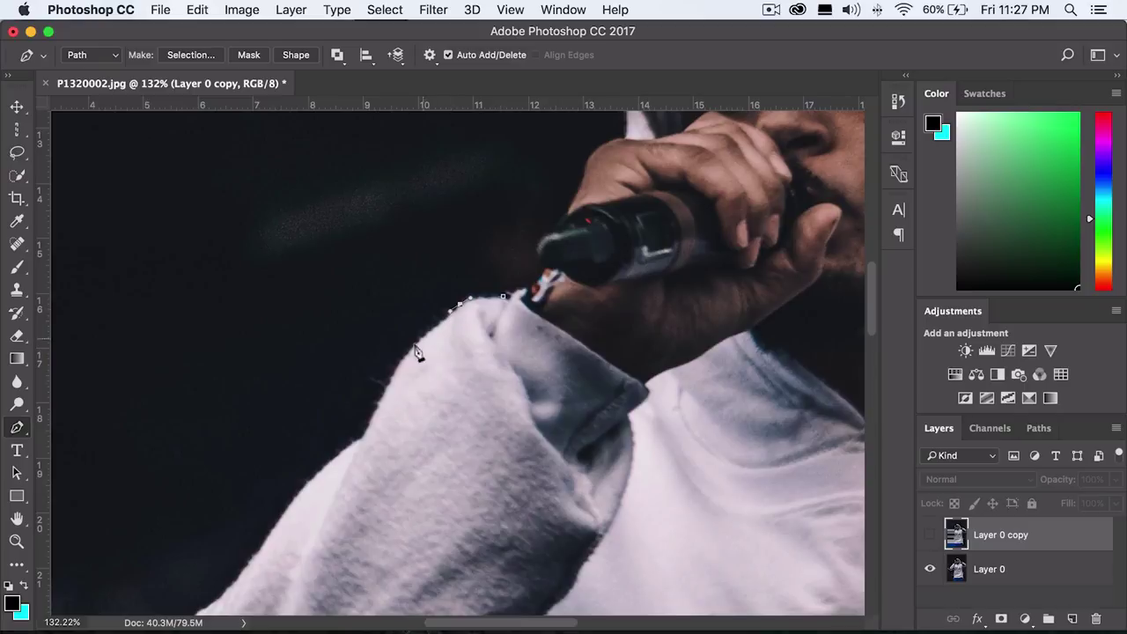
left_click(375, 406)
left_click(366, 442)
scroll(335, 467, "down", 3)
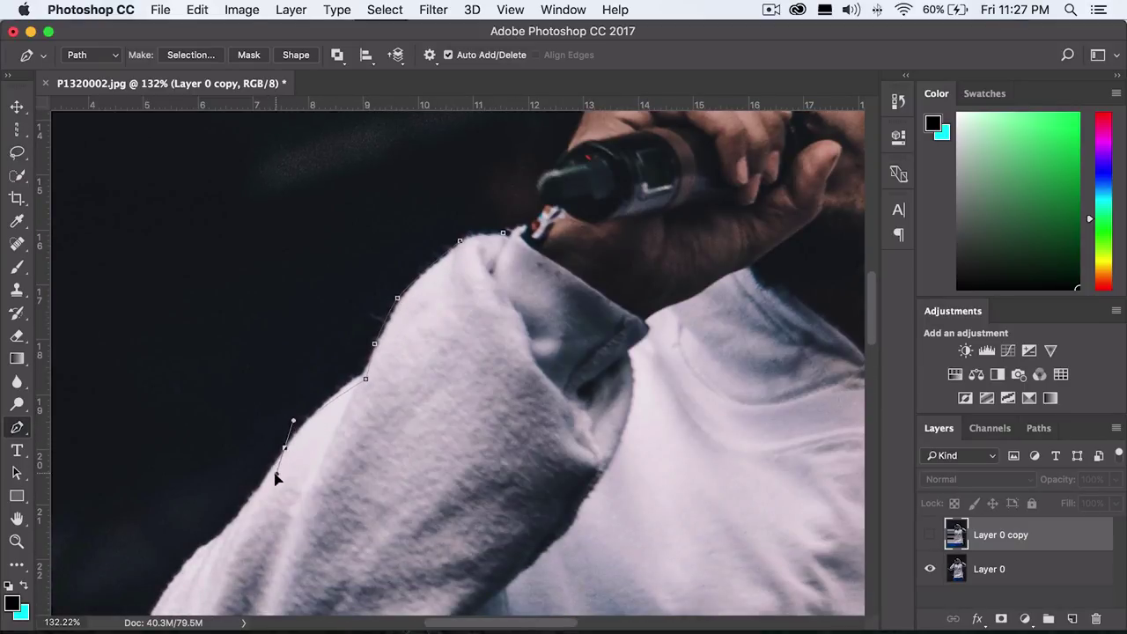
left_click(272, 473)
- Continue the Pen path down the outer upper sleeve, around the elbow and along the underside of the arm
scroll(277, 458, "down", 7)
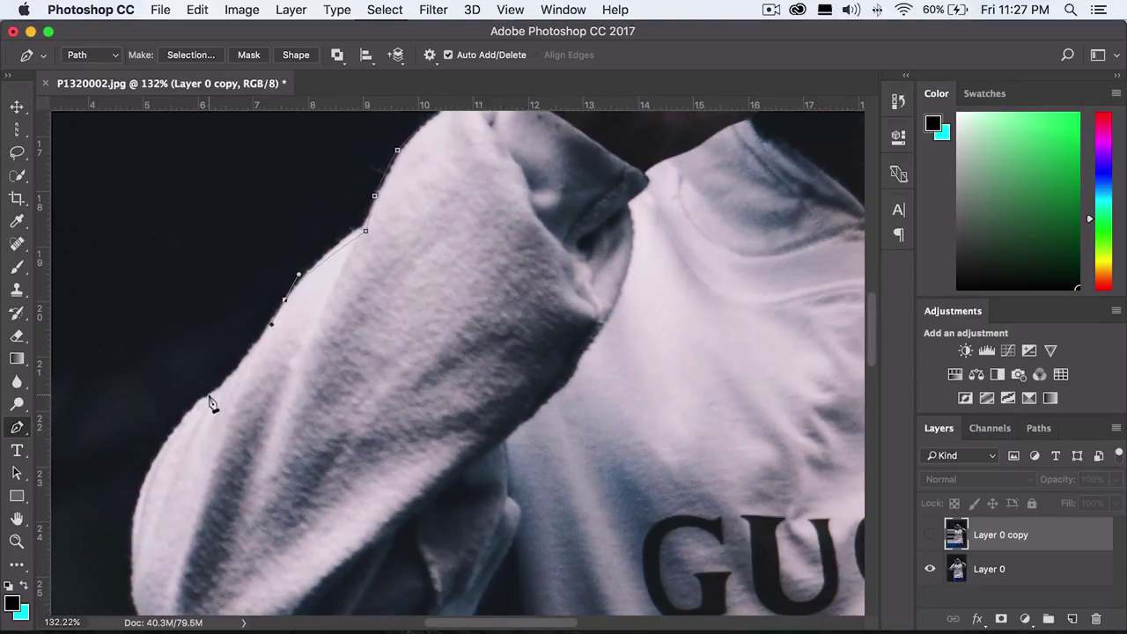
left_click(135, 500)
scroll(134, 524, "down", 4)
left_click(131, 515)
scroll(140, 519, "down", 3)
left_click_drag(170, 510, 179, 512)
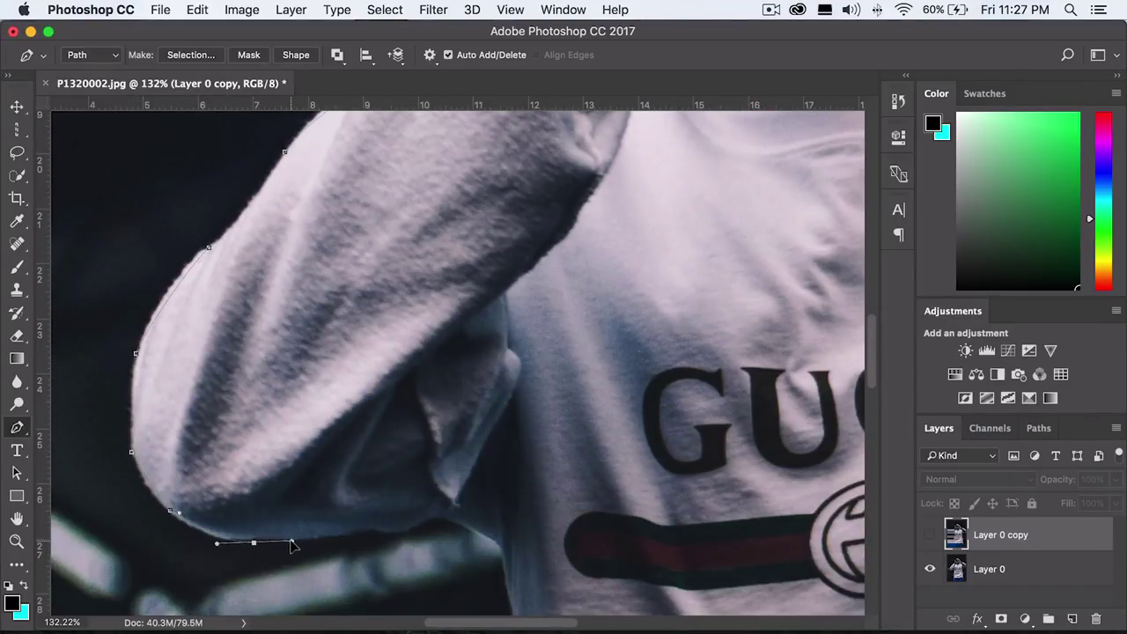
- Convert the closed arm path to a selection, delete the stretched pixels inside it on Layer 0 copy, and deselect
key("super+0")
right_click(384, 240)
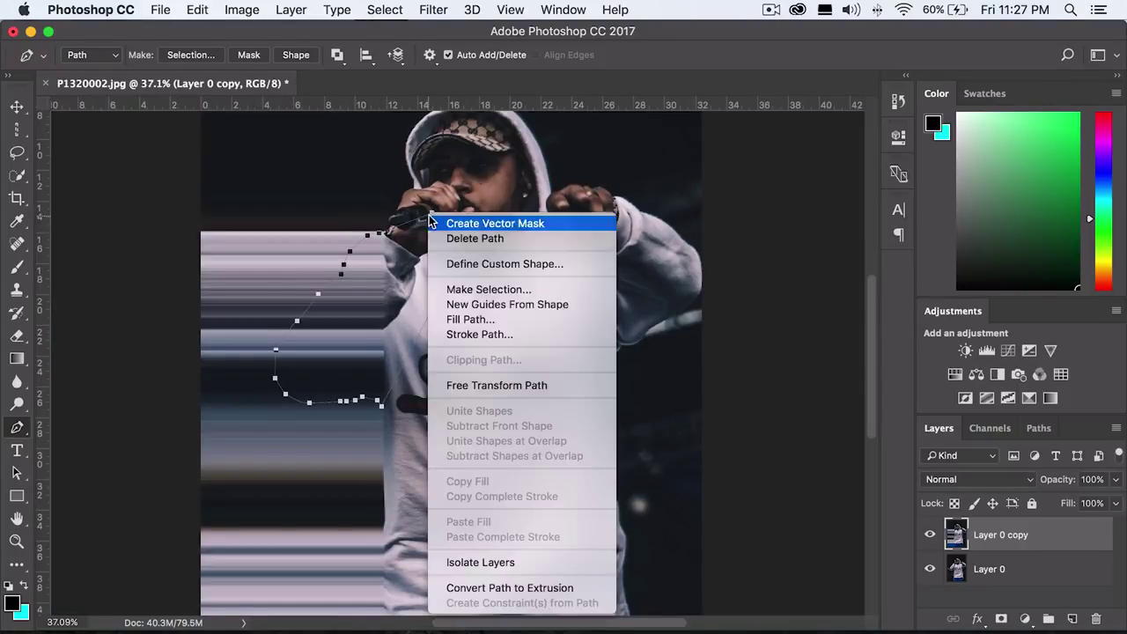
left_click(514, 290)
key("Return")
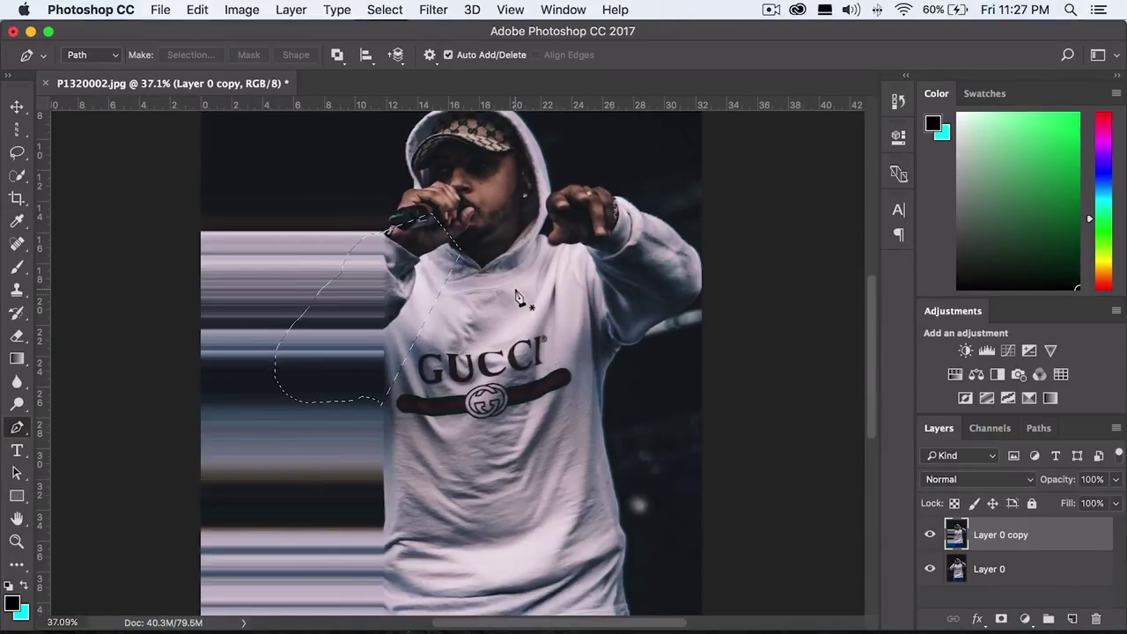
key("BackSpace")
key("super+d")
key("super+0")
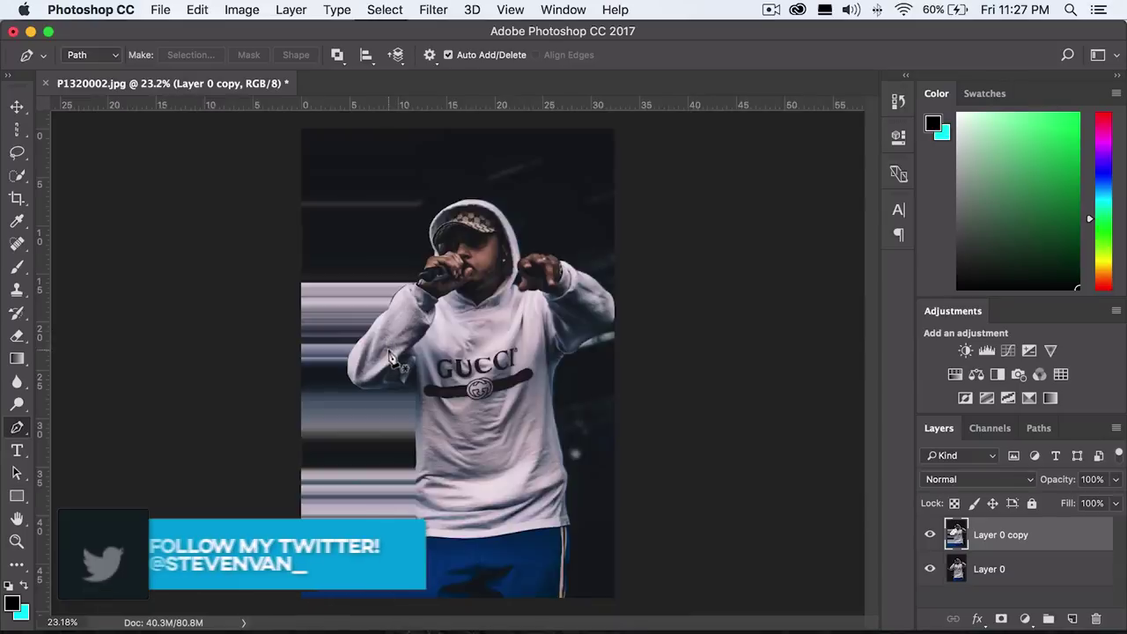
- Undo the deletion of the arm area on Layer 0 copy and clear the restored selection
scroll(335, 360, "down", 2)
scroll(334, 360, "up", 2)
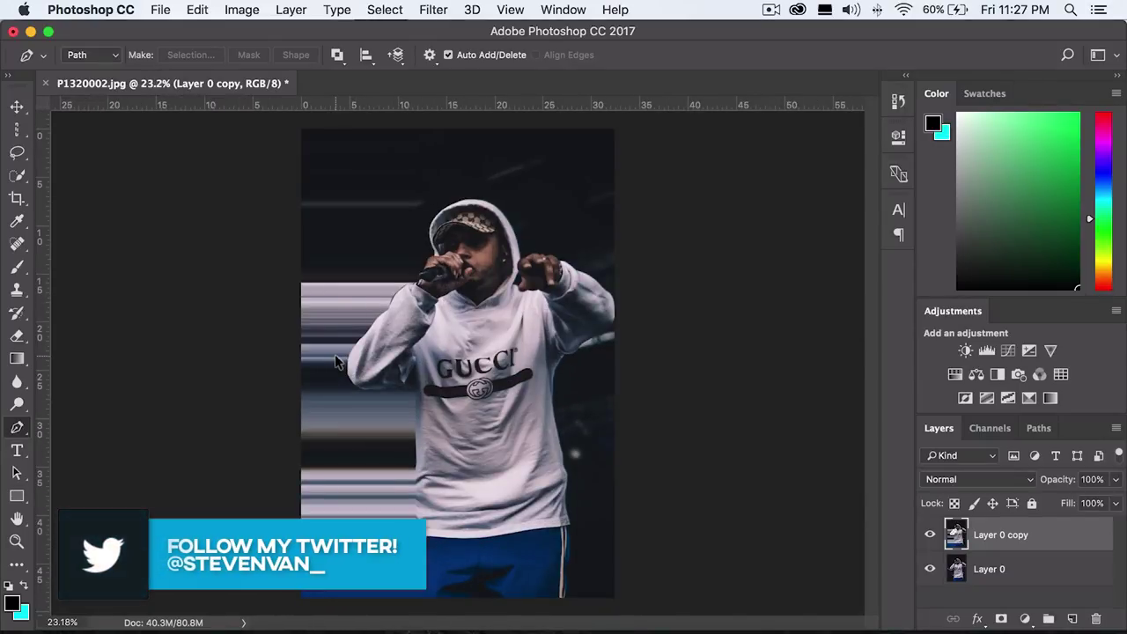
key("super+shift+s")
left_click(694, 420)
key("super+alt+z")
key("super+alt+z")
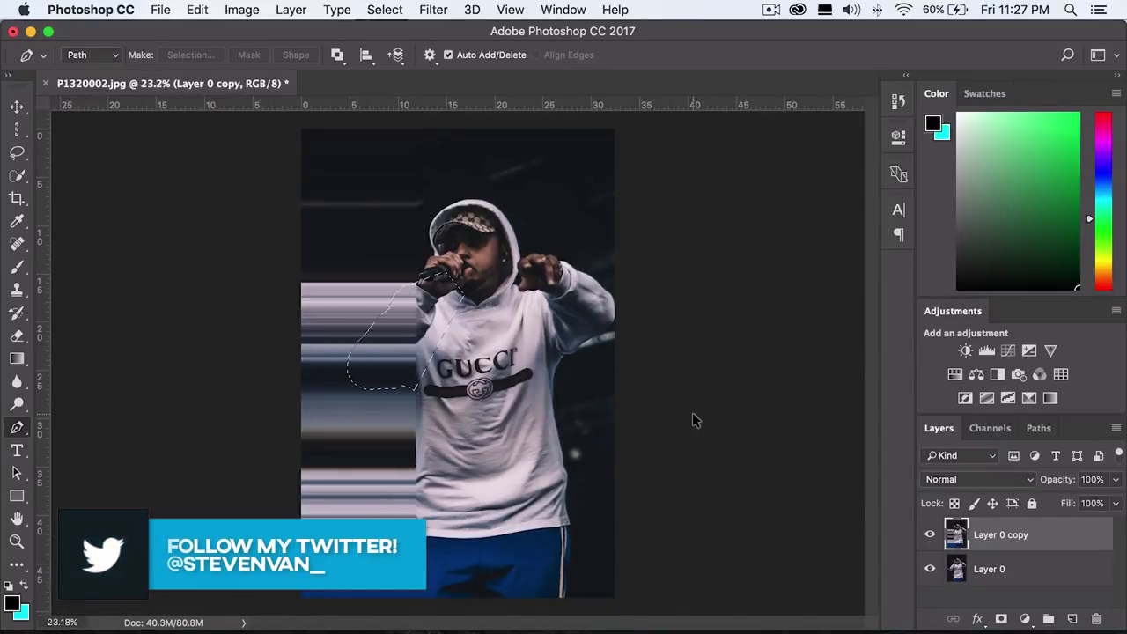
key("super+d")
- Enlarge the soft Eraser to 412 px and erase the hard edge of the pixel stretch beside the raised sleeve
scroll(361, 339, "up", 2)
left_click(17, 335)
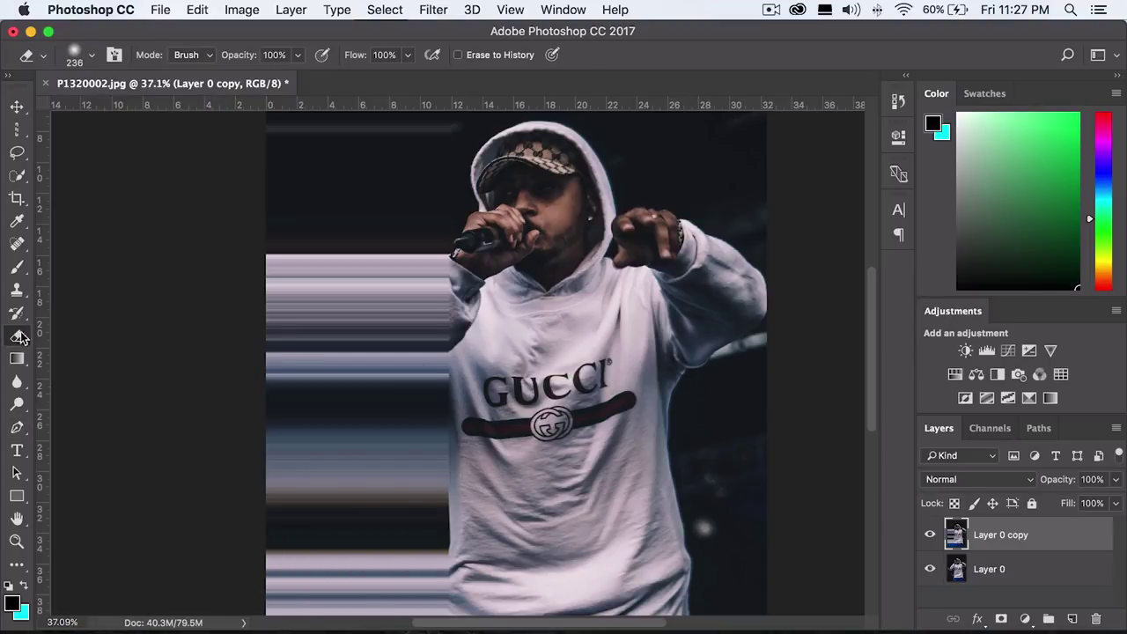
left_click(85, 63)
left_click_drag(183, 112, 192, 113)
key("Return")
left_click_drag(425, 317, 454, 287)
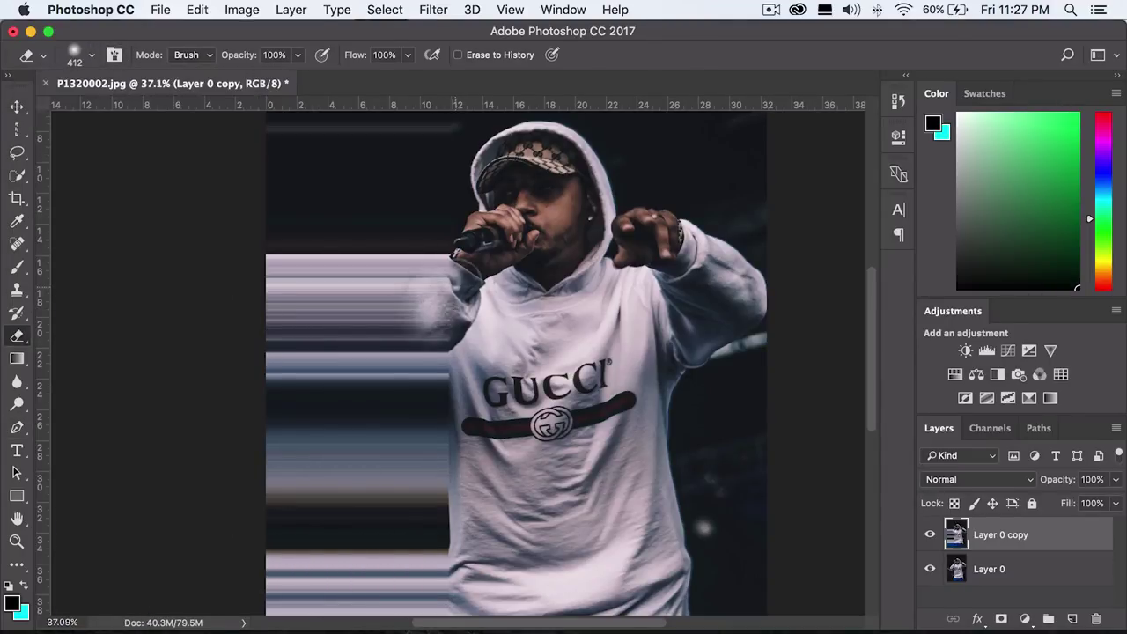
- Delete Layer 0 copy so only the original Layer 0 remains
scroll(449, 335, "down", 3)
scroll(449, 334, "up", 2)
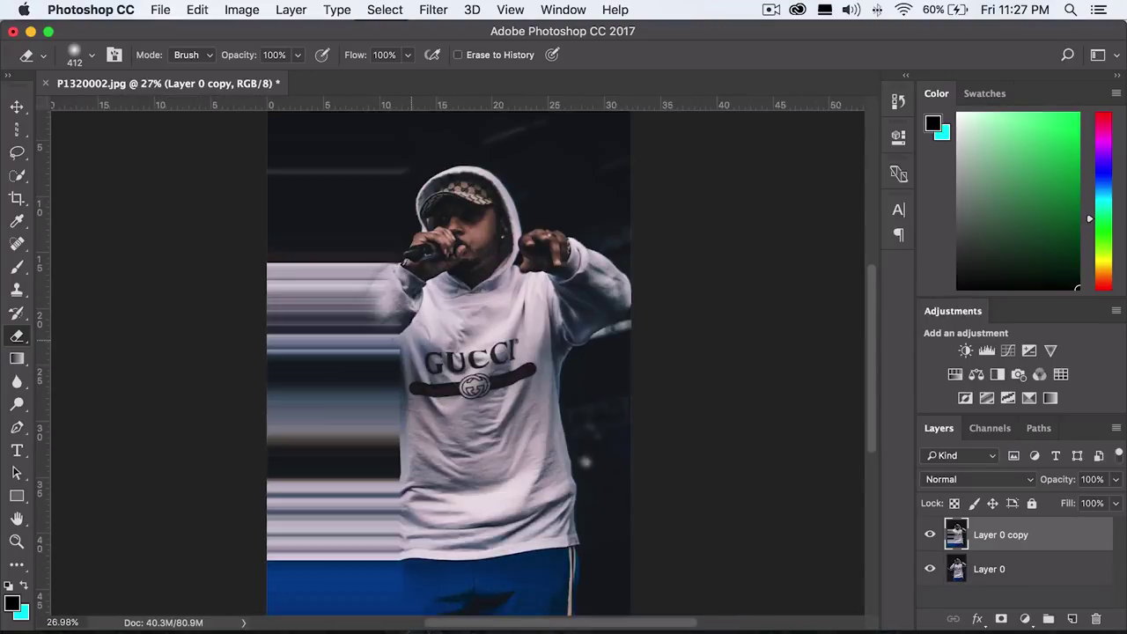
scroll(591, 356, "up", 2)
key("Delete")
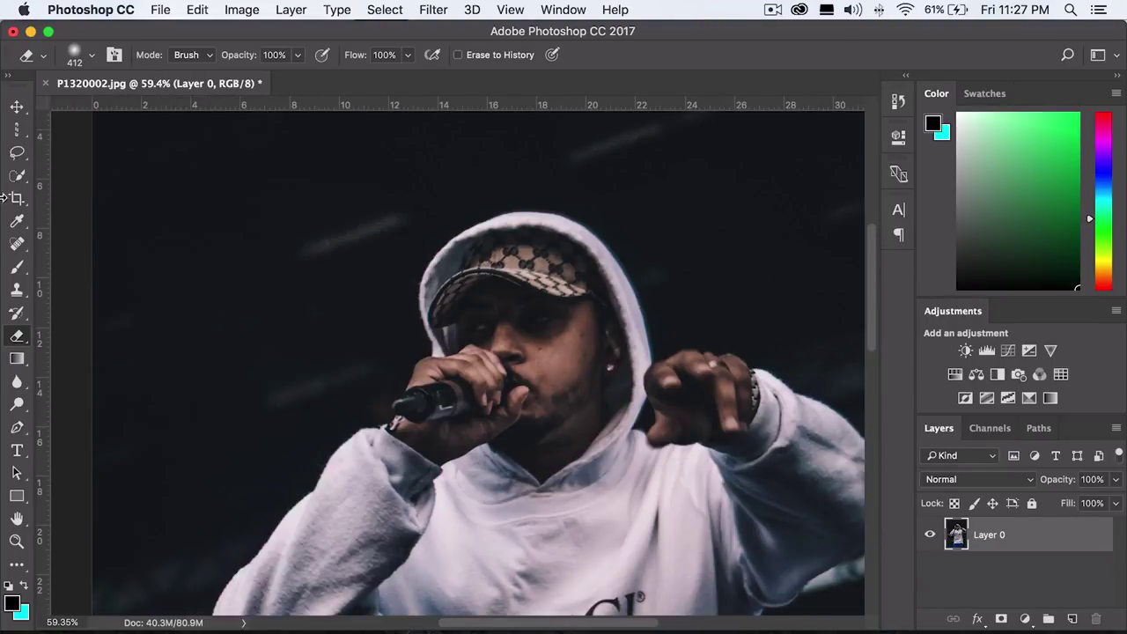
- Select a single-pixel row across the performer's hoodie just above the hem with the Single Row Marquee tool
left_click(17, 129)
left_click(105, 177)
scroll(246, 324, "down", 4)
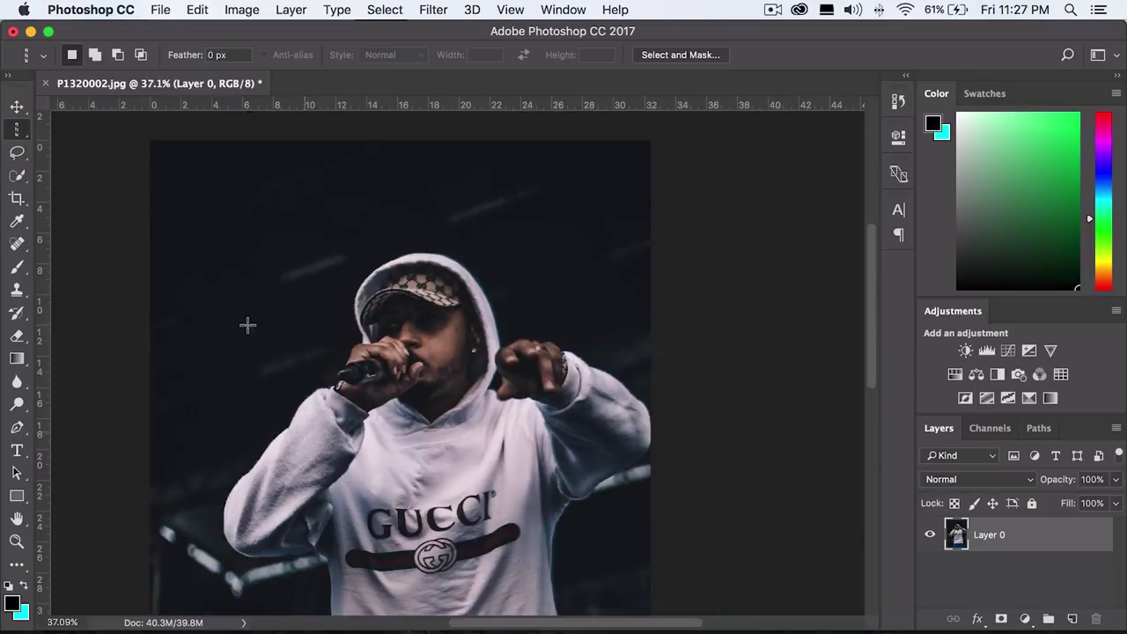
left_click(17, 129)
left_click(114, 161)
scroll(448, 408, "up", 2)
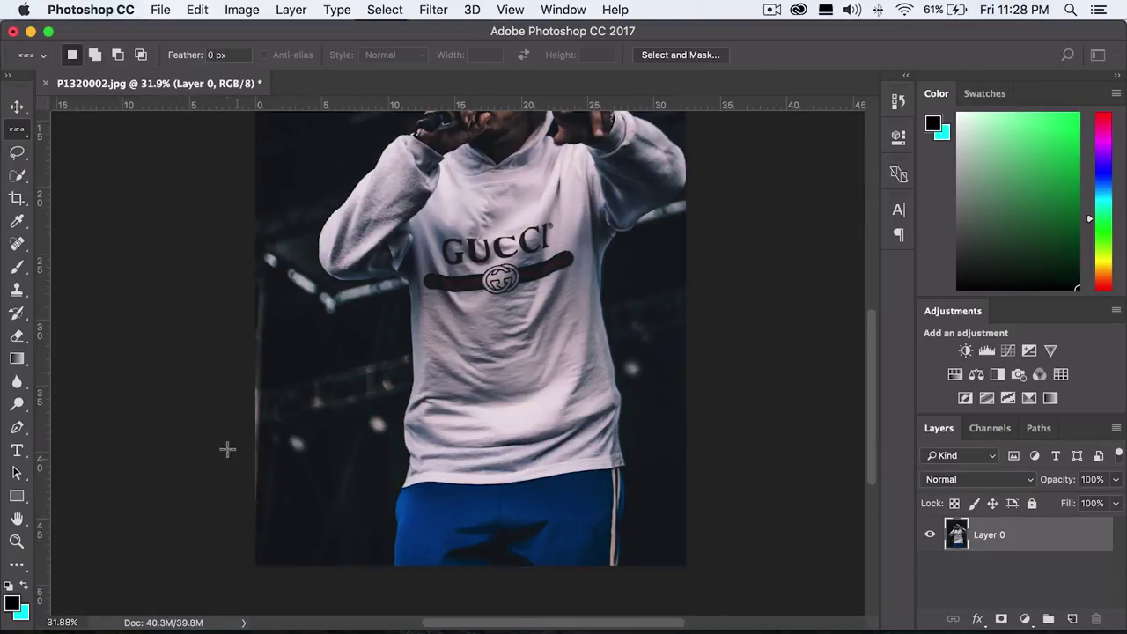
left_click_drag(227, 448, 642, 453)
- Try stretching the selected pixel row down past the canvas's bottom edge, and undo the stretch
key("super+t")
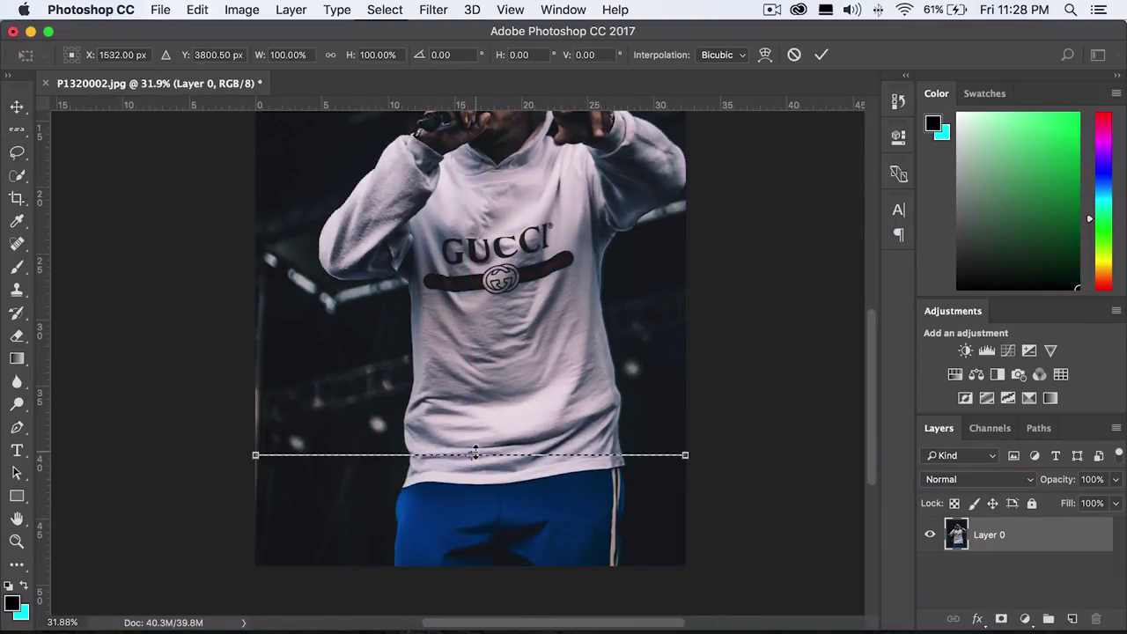
left_click_drag(471, 455, 475, 607)
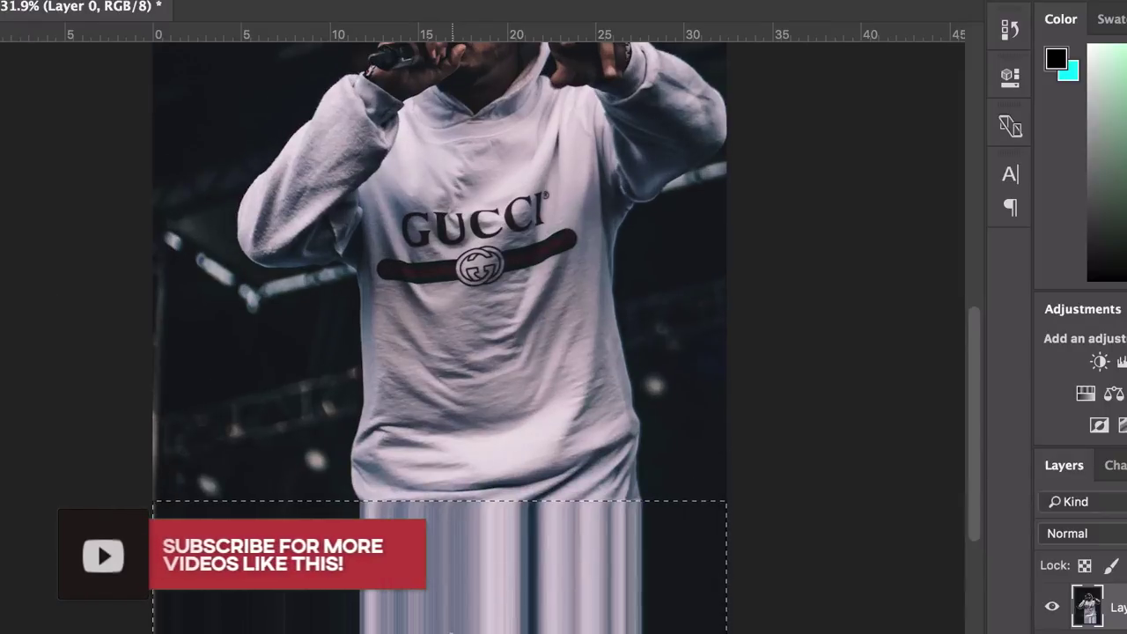
key("super+d")
scroll(405, 613, "down", 5)
scroll(393, 609, "up", 2)
scroll(264, 395, "up", 2)
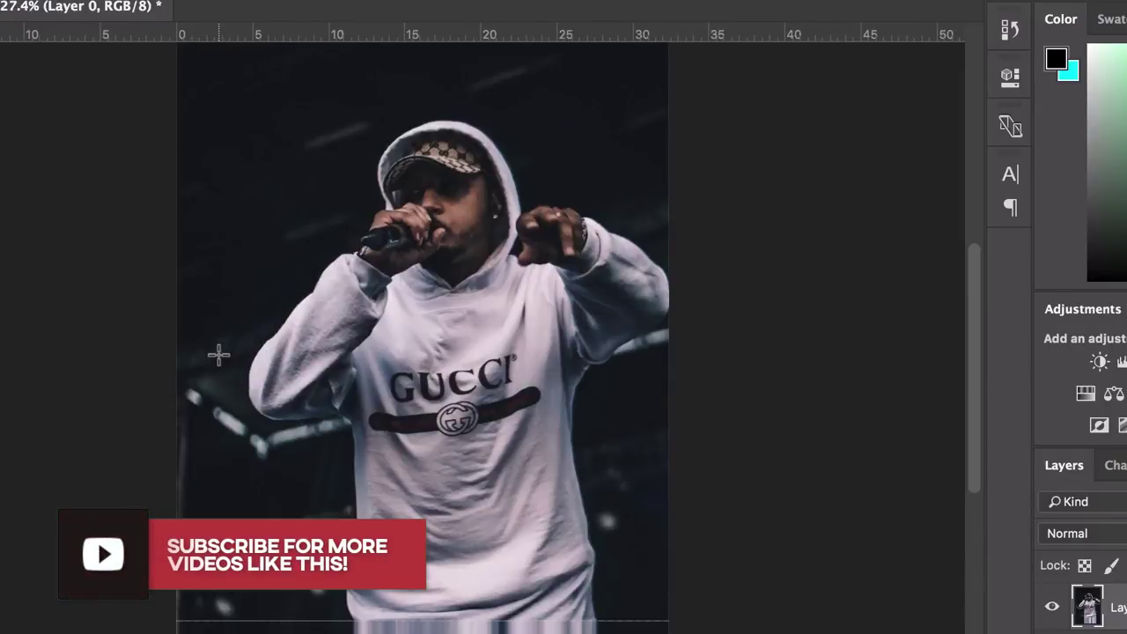
scroll(347, 162, "up", 1)
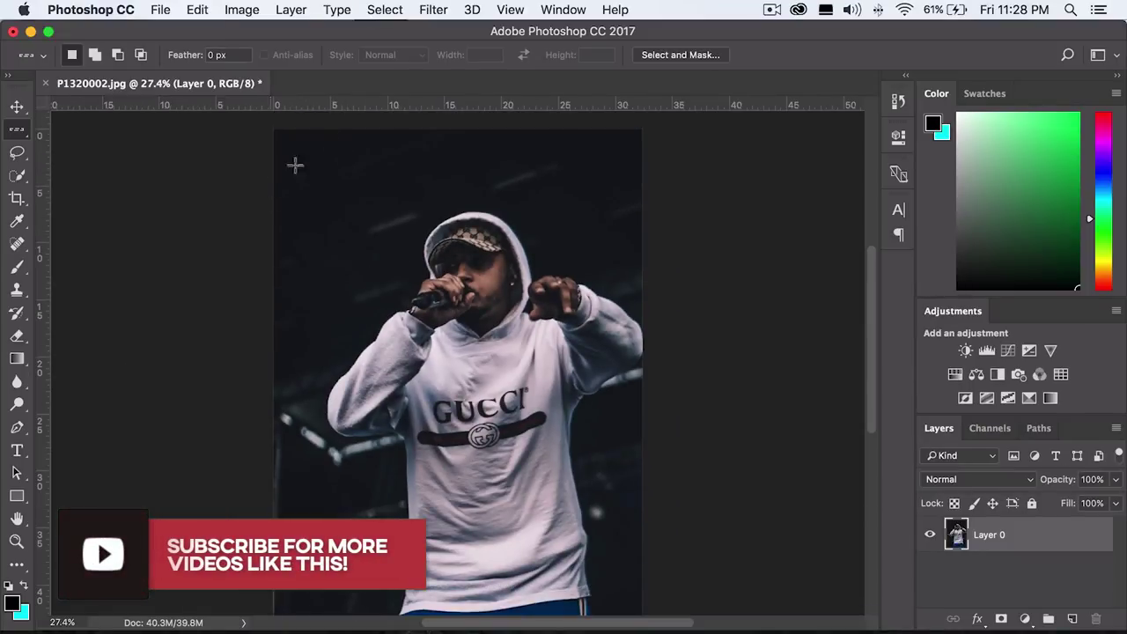
- Select a single-pixel row at the top of the hood, stretch it up past the canvas's top edge to about 6533% height, apply and deselect
left_click_drag(349, 132, 346, 211)
key("super+t")
left_click_drag(457, 209, 457, 122)
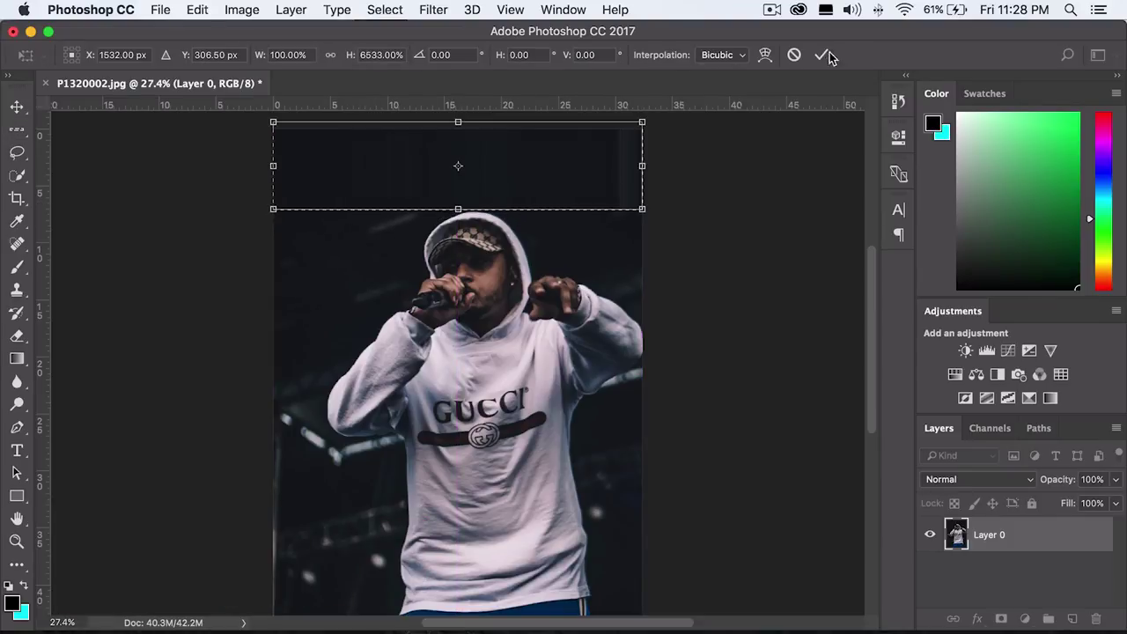
left_click(825, 56)
key("super+d")
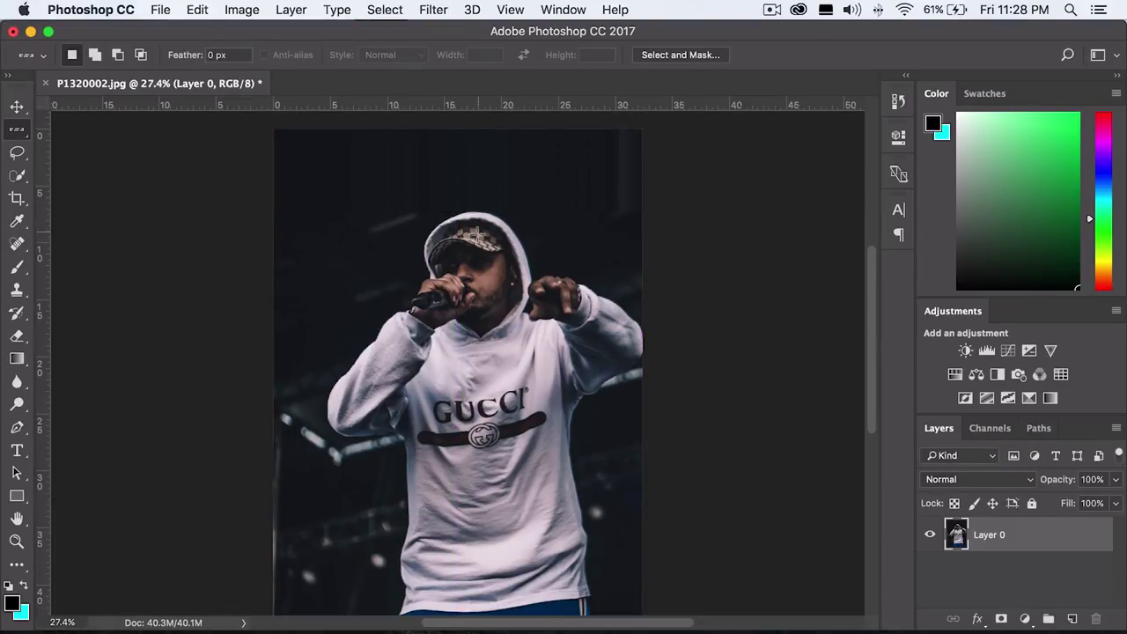
scroll(574, 299, "down", 2)
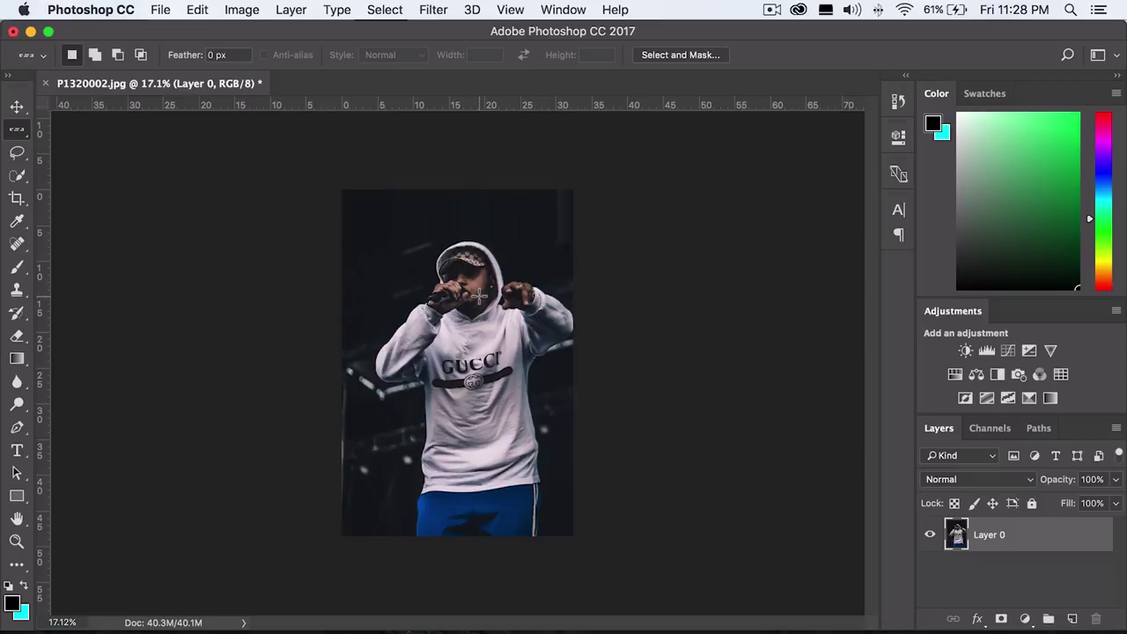
scroll(479, 296, "up", 2)
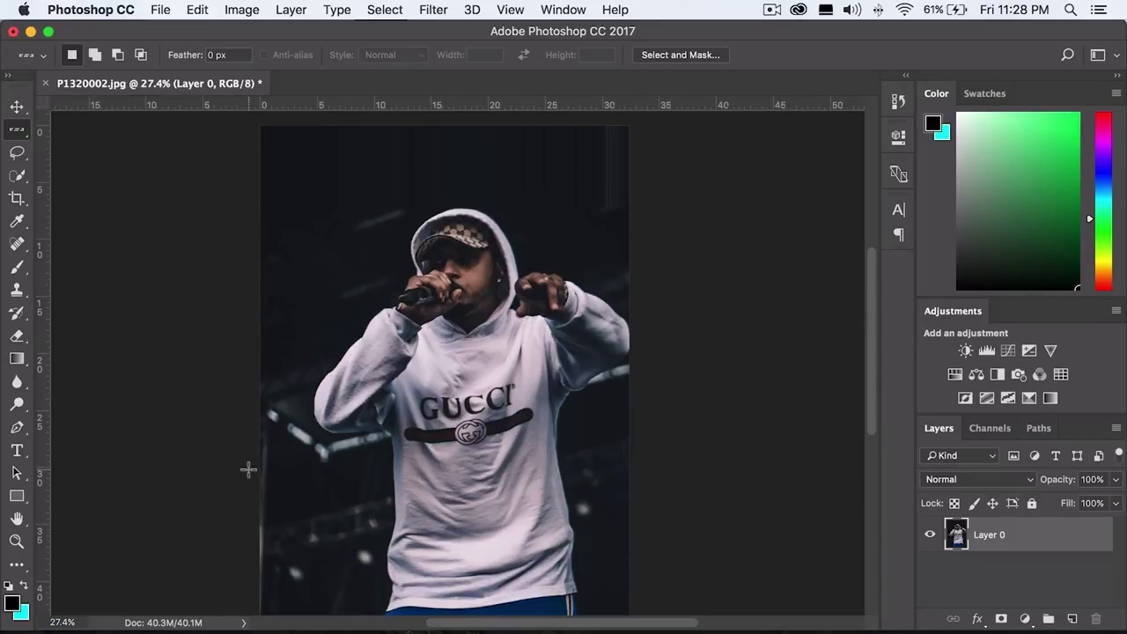